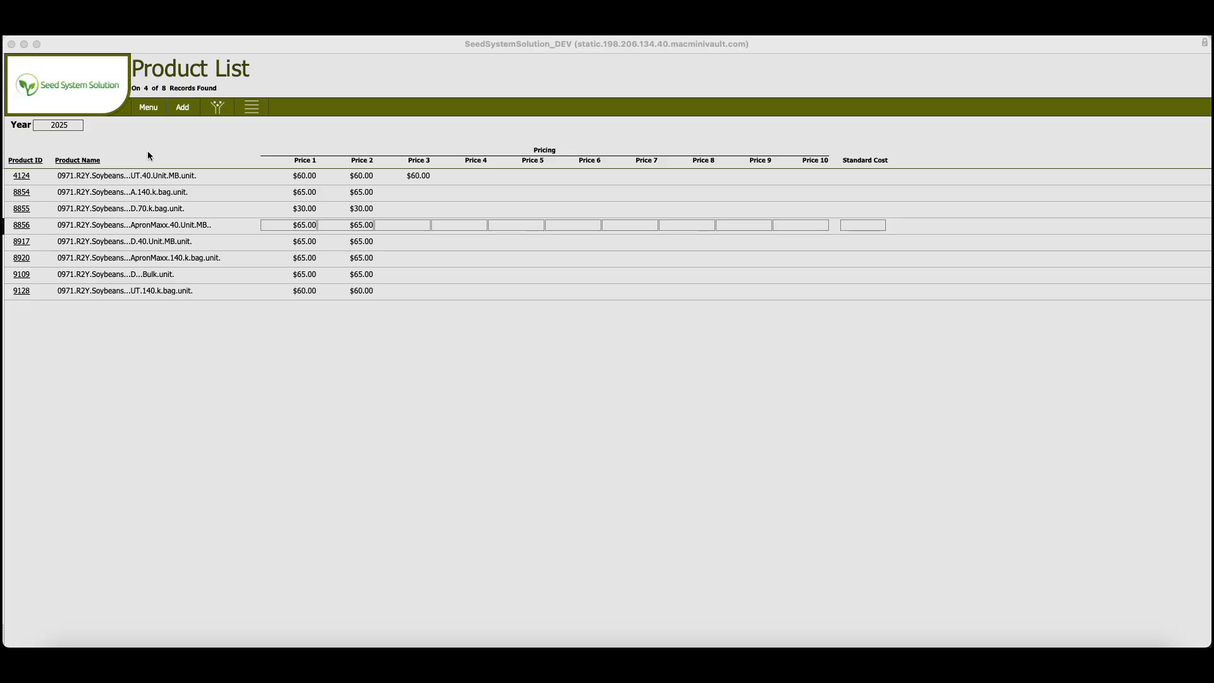
pyautogui.click(147, 109)
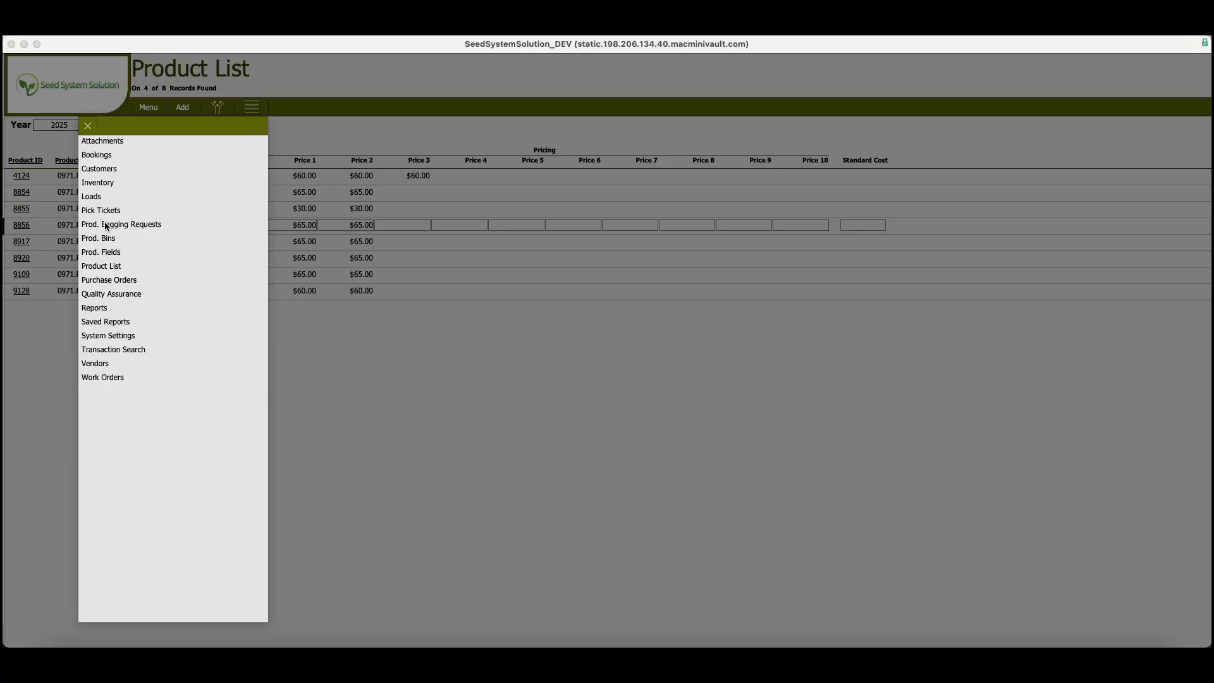
pyautogui.click(88, 125)
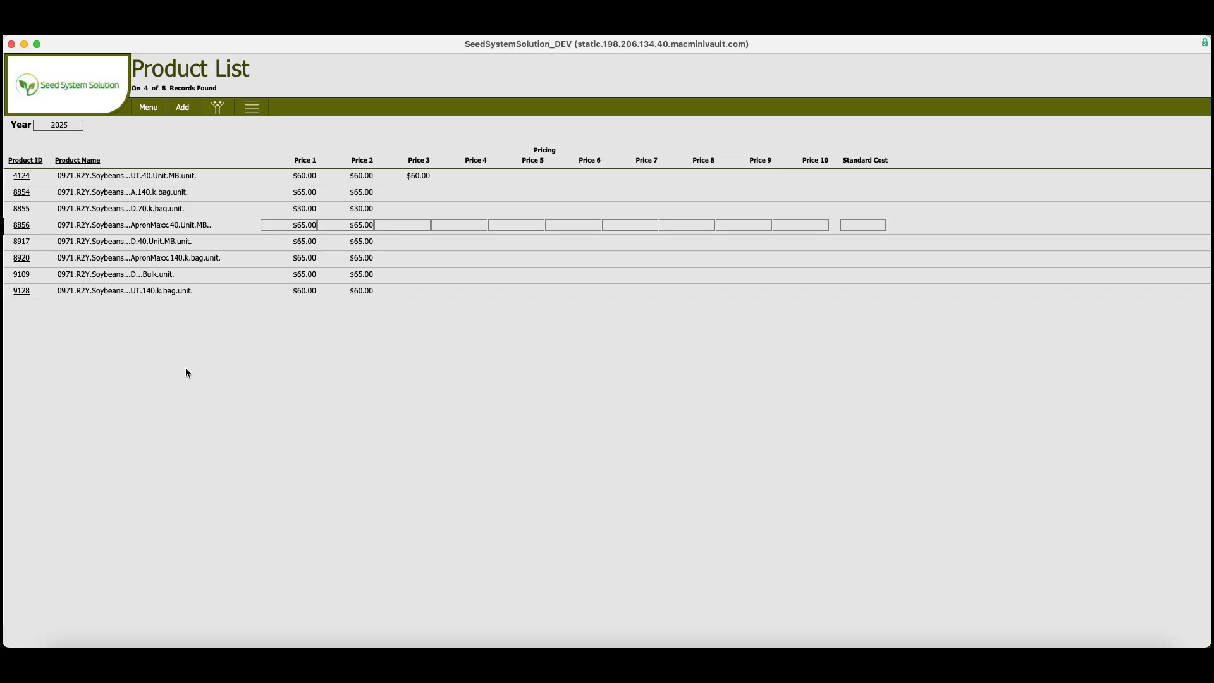
# Start the Product Wizard, set the year to 2026 and enter 6655 as the item name.
pyautogui.click(249, 109)
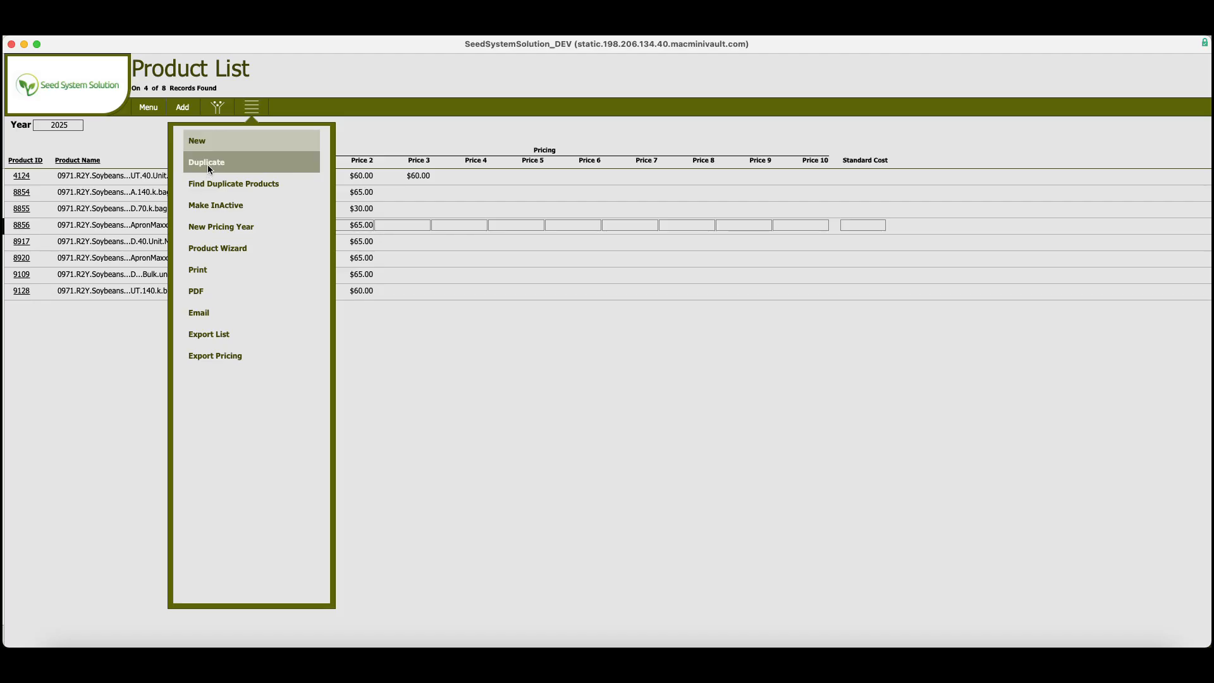
pyautogui.click(234, 249)
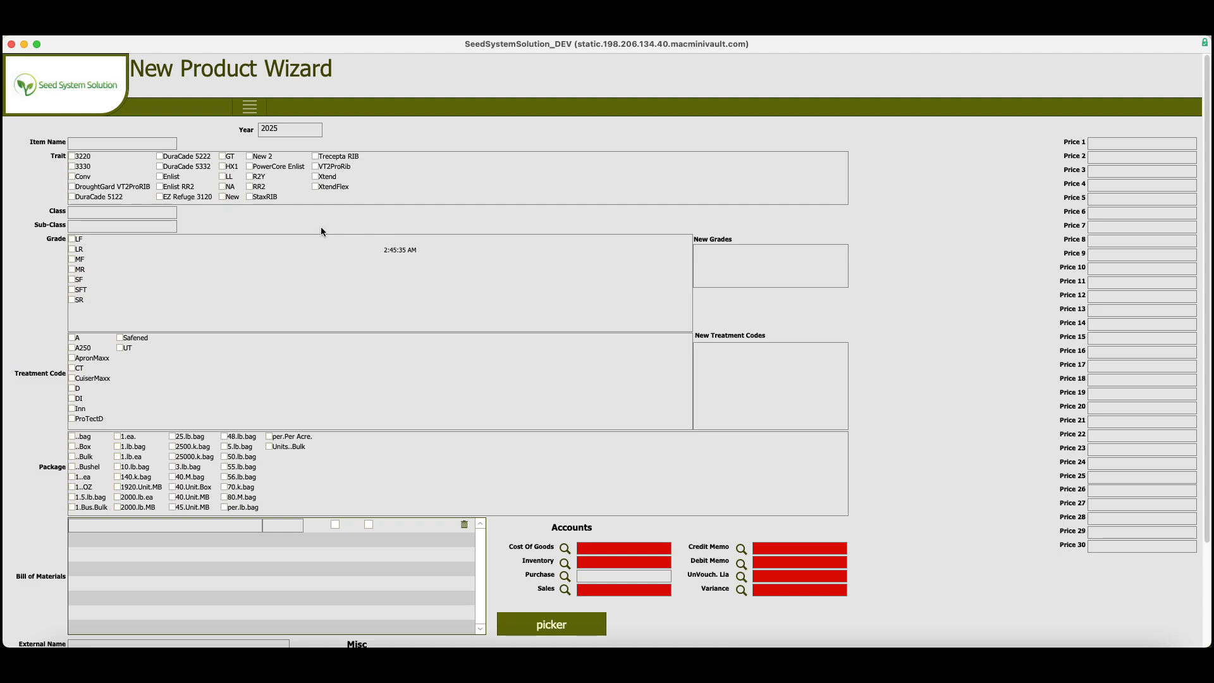
pyautogui.click(284, 130)
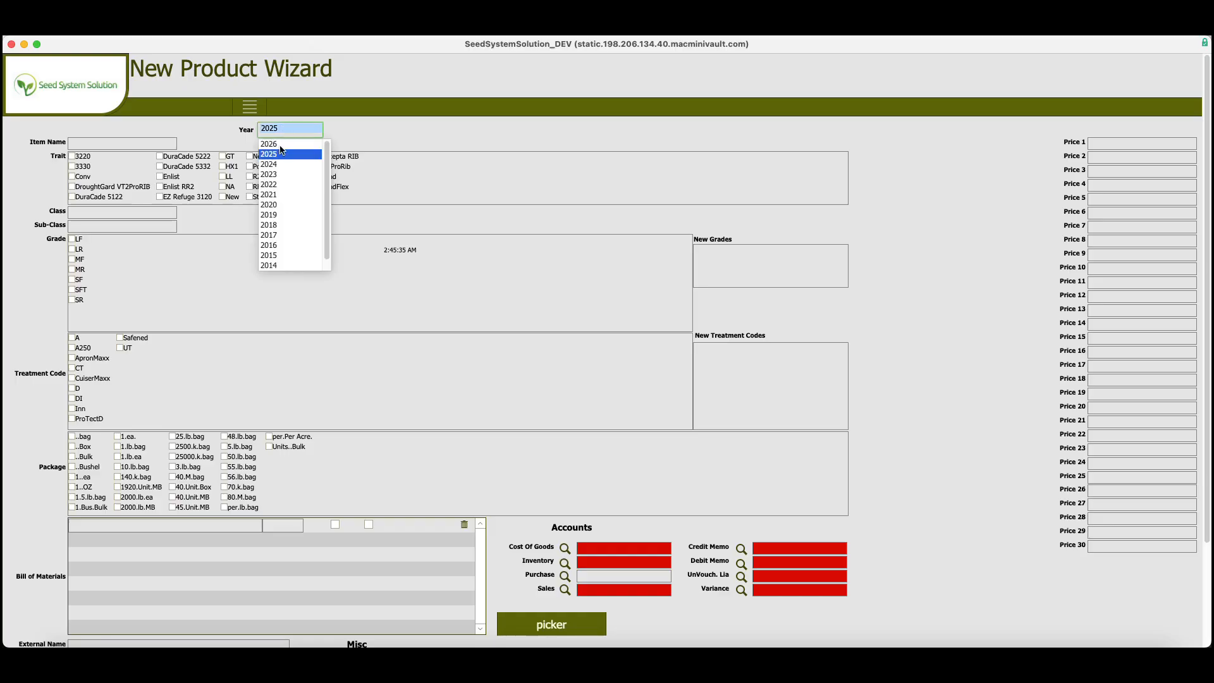
pyautogui.click(279, 143)
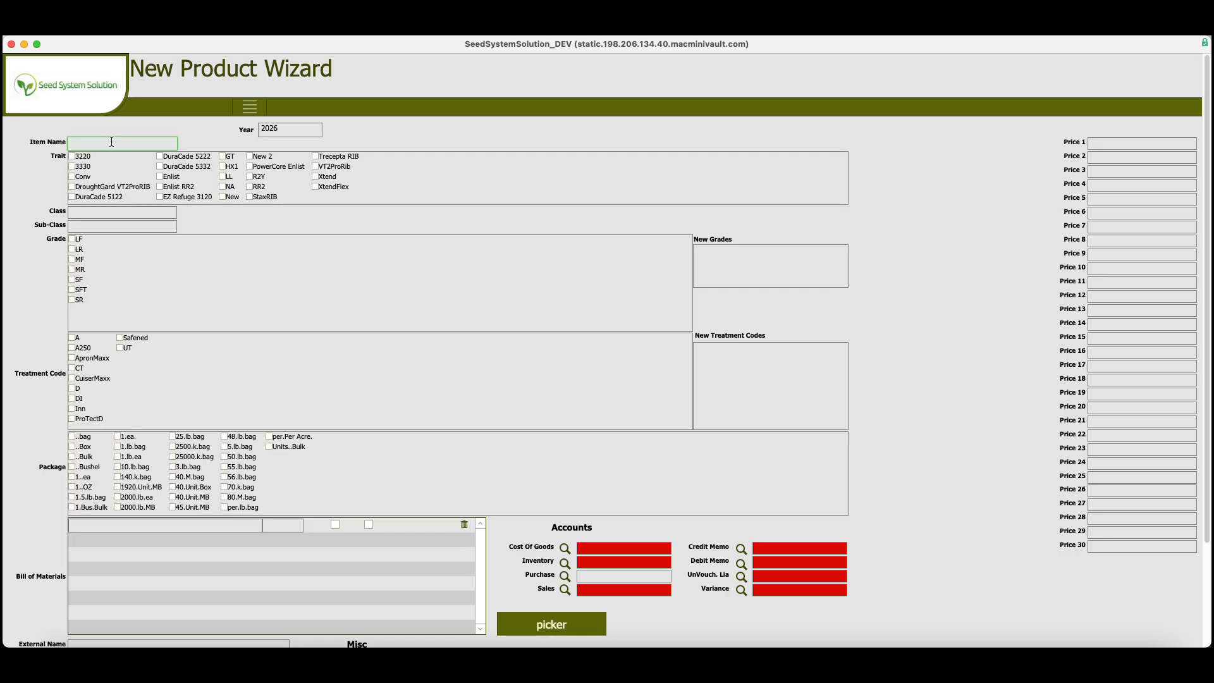
pyautogui.write('6655')
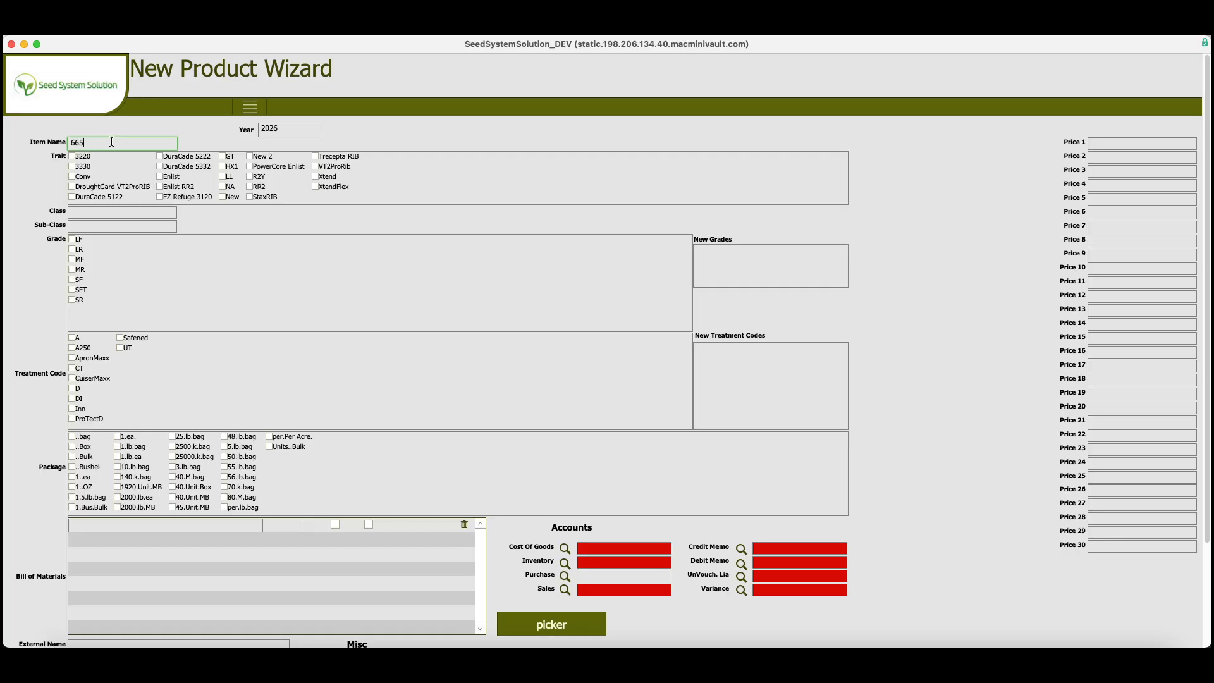
pyautogui.click(54, 178)
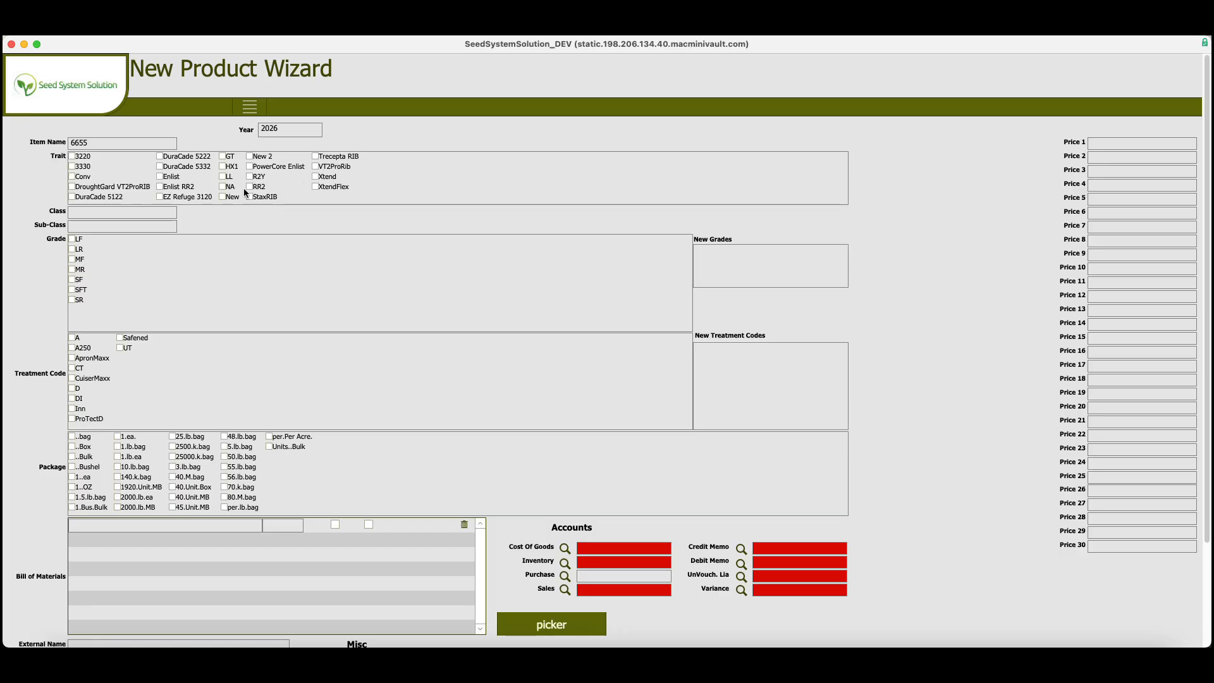
# Select the traits Conv and VT2ProRib and set the product class to Corn.
pyautogui.click(72, 177)
pyautogui.click(316, 167)
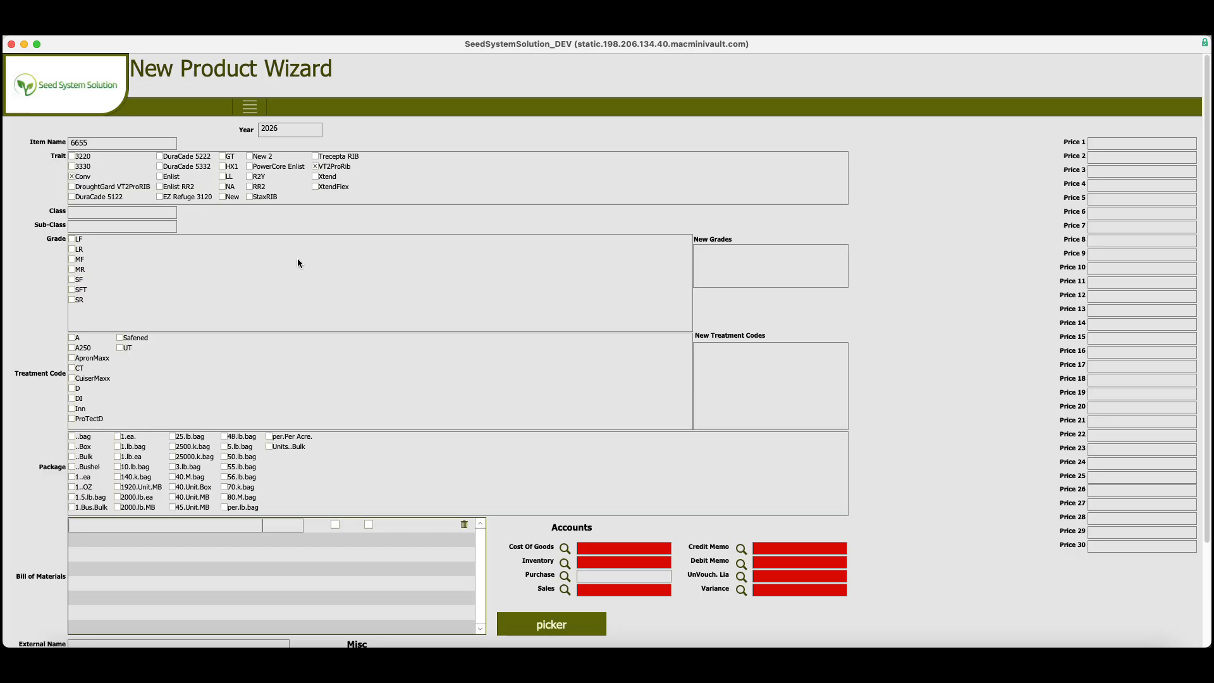
pyautogui.click(94, 212)
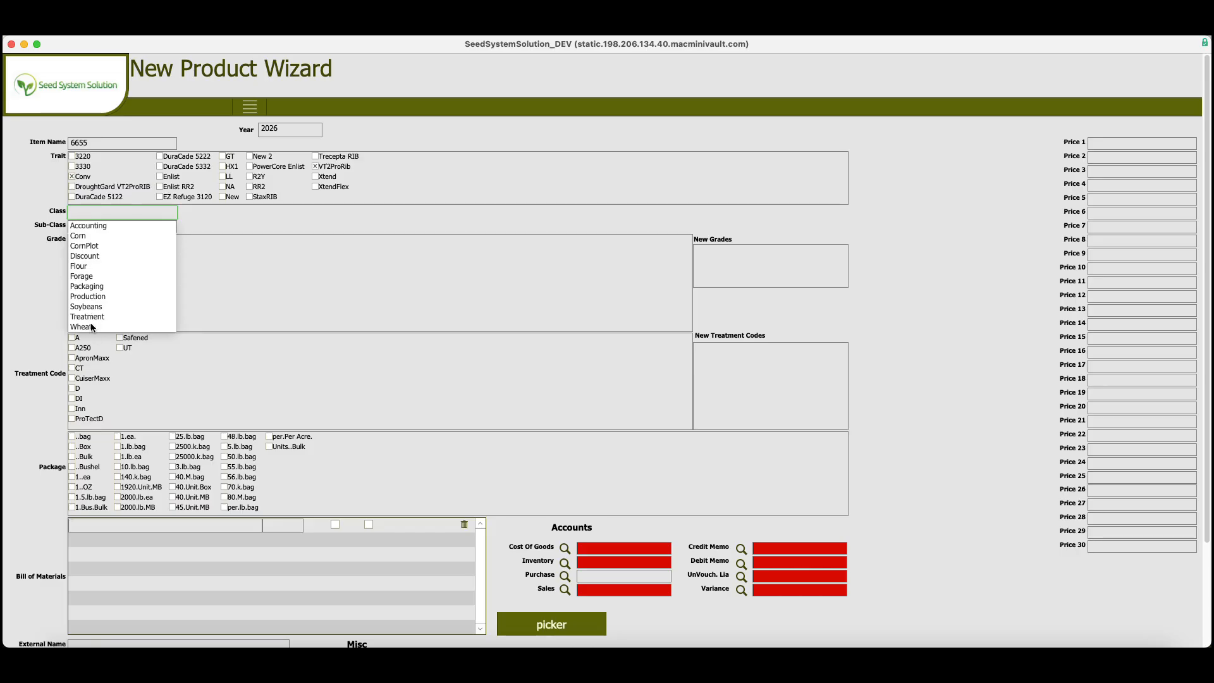
pyautogui.click(94, 214)
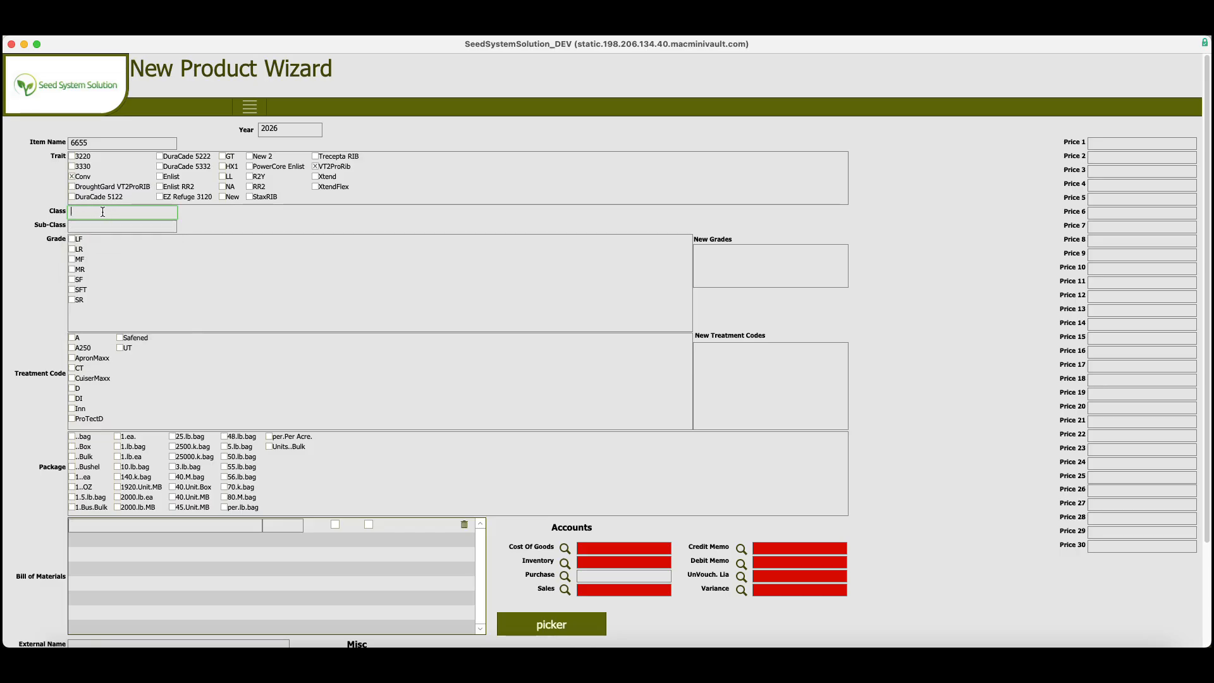
pyautogui.click(120, 214)
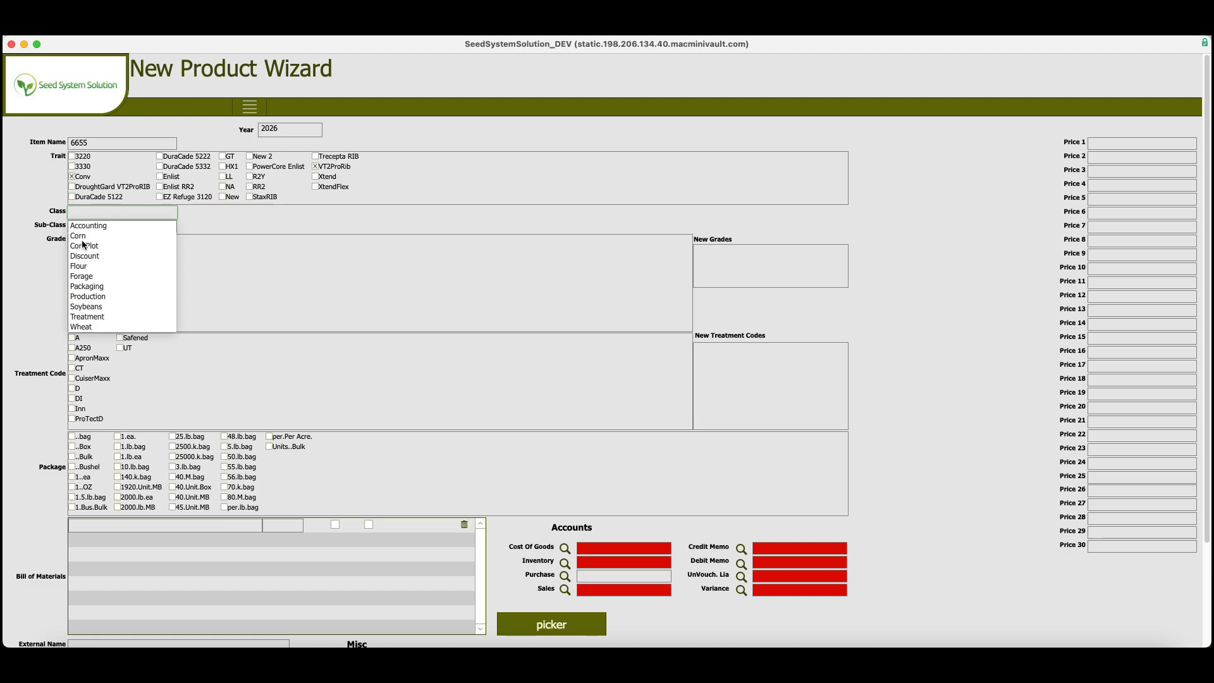
pyautogui.click(82, 237)
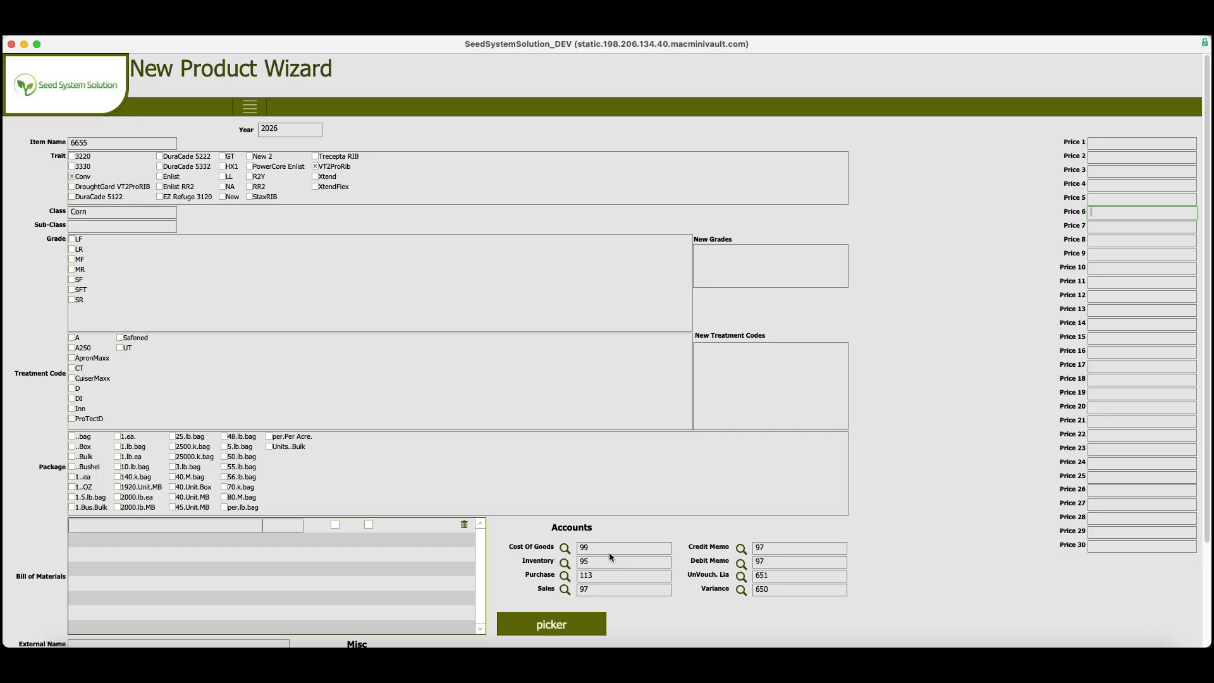
pyautogui.scroll(-1, 611, 555)
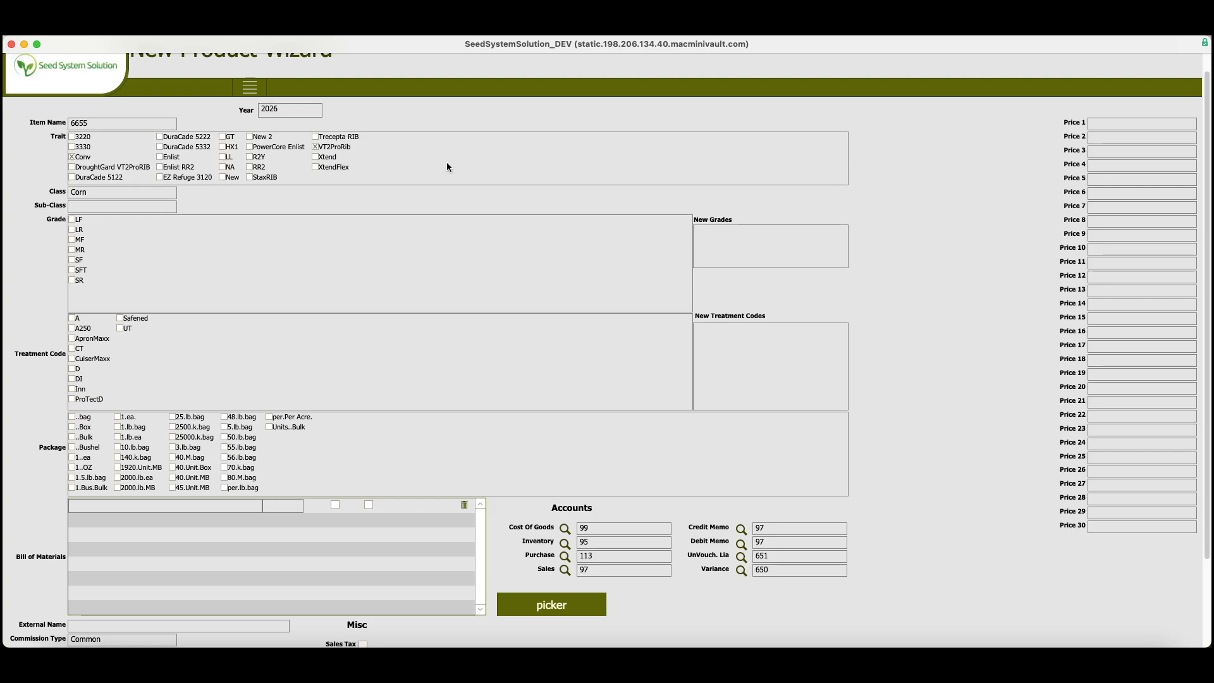
pyautogui.click(104, 206)
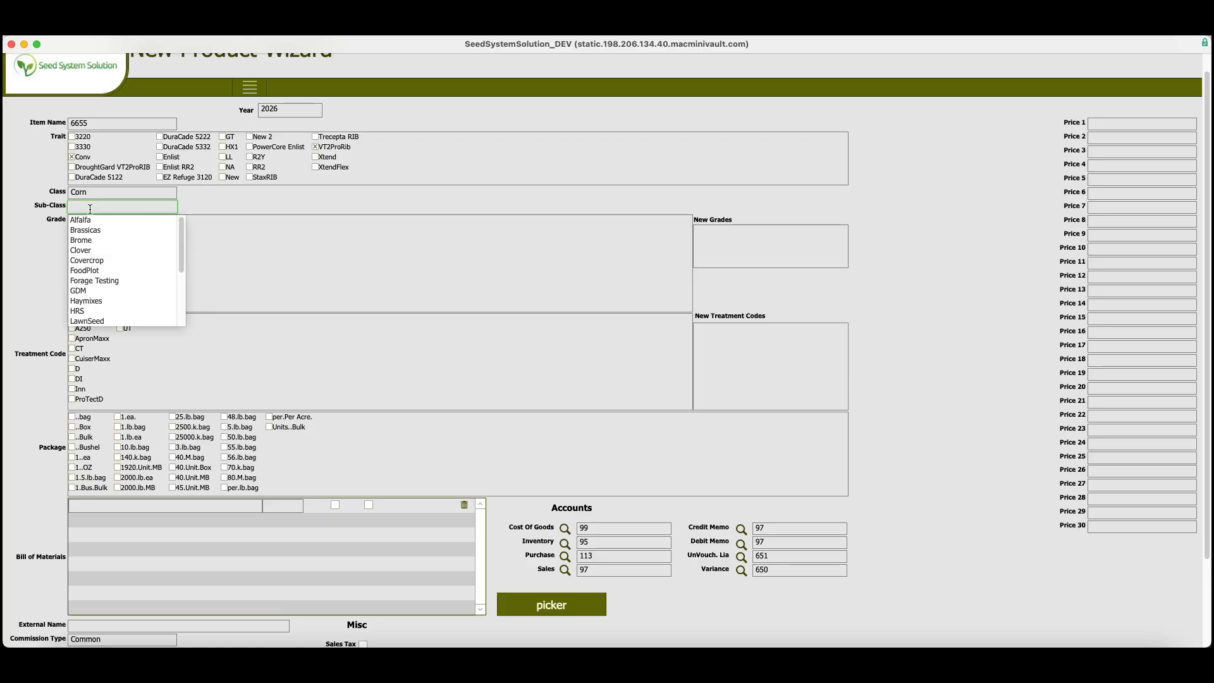
pyautogui.click(91, 207)
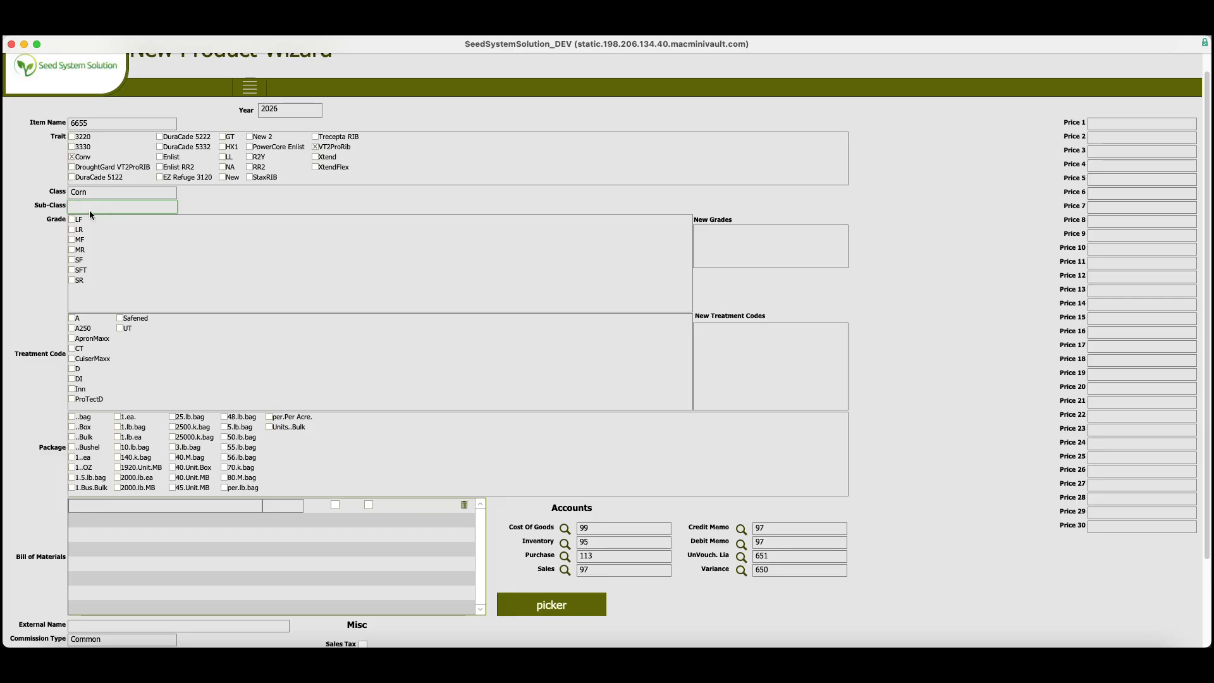
pyautogui.click(39, 259)
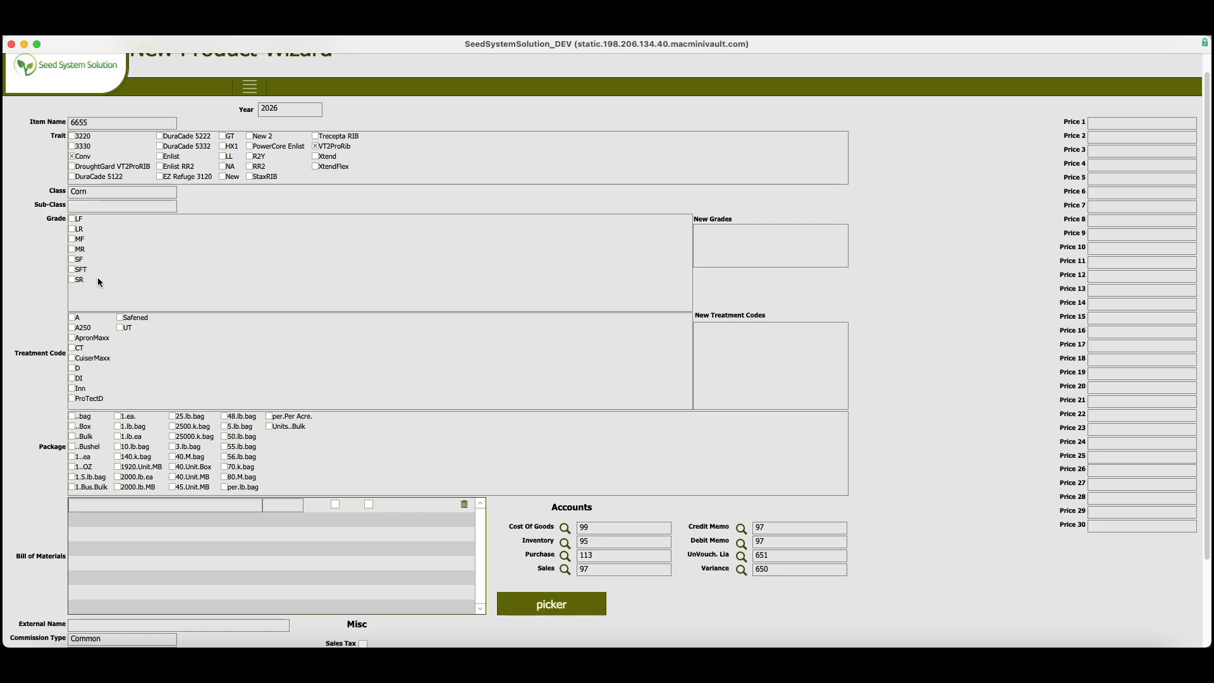
# Select the grades MF and MR for the new product.
pyautogui.click(73, 239)
pyautogui.click(74, 250)
# Try adding RR and LL as new grades and clear the entries again.
pyautogui.click(740, 239)
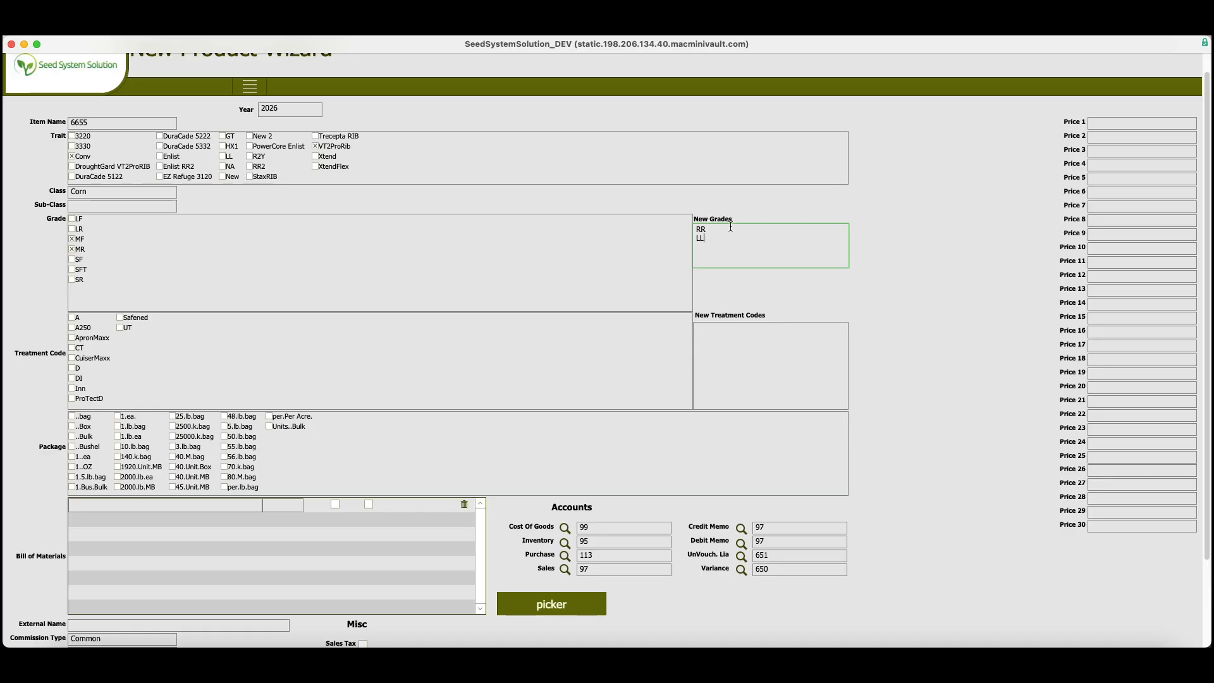
pyautogui.moveTo(718, 240); pyautogui.dragTo(665, 214)
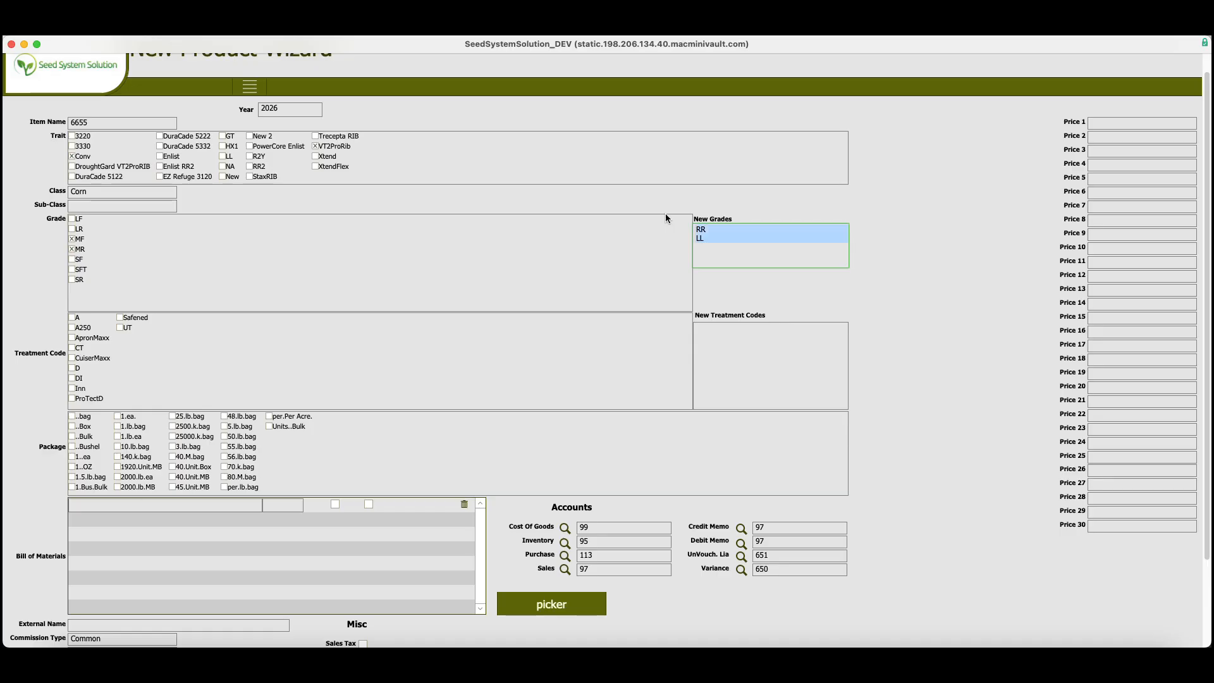
pyautogui.press('BackSpace')
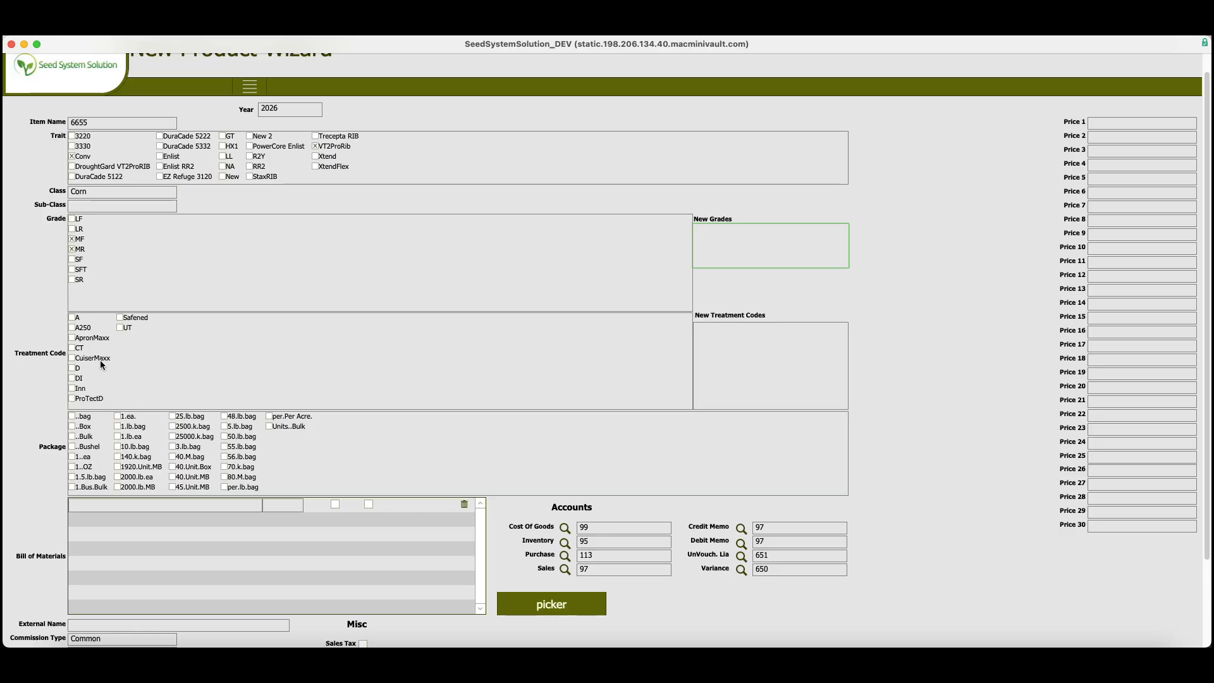
# Select the treatment codes A250, ApronMaxx and CT for the new product.
pyautogui.click(75, 328)
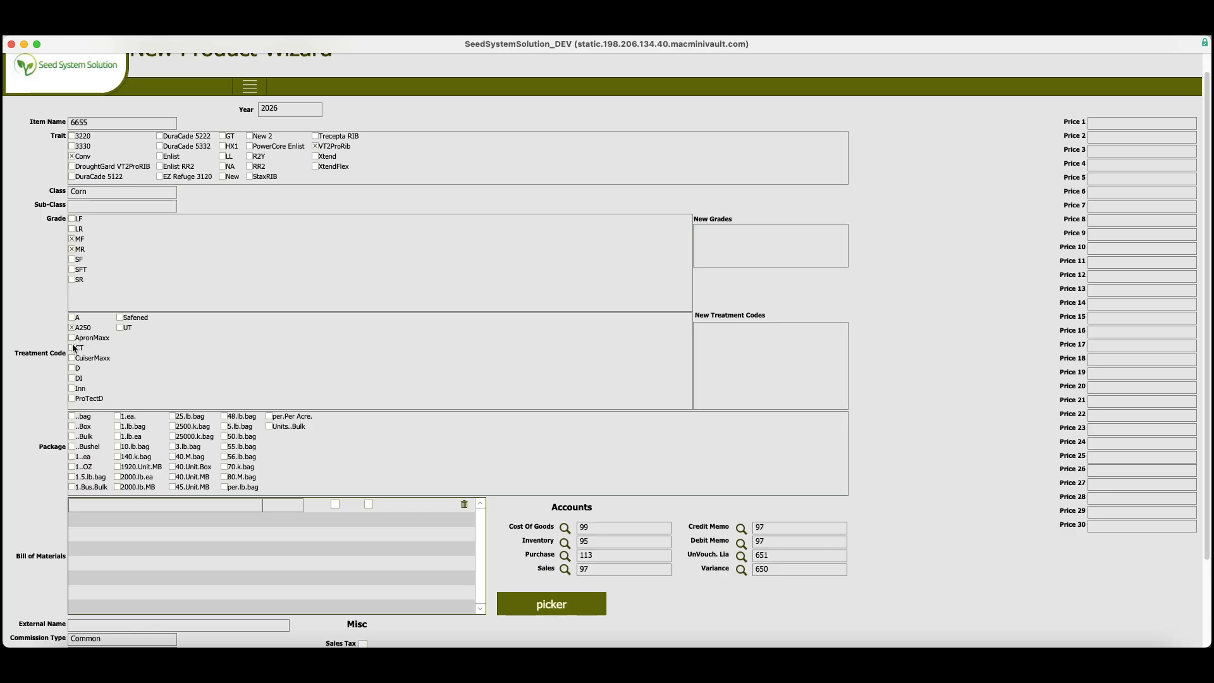
pyautogui.click(74, 338)
pyautogui.click(72, 348)
# Try entering new treatment codes on separate lines, starting with R, and clear the entries again.
pyautogui.click(760, 358)
pyautogui.write('R')
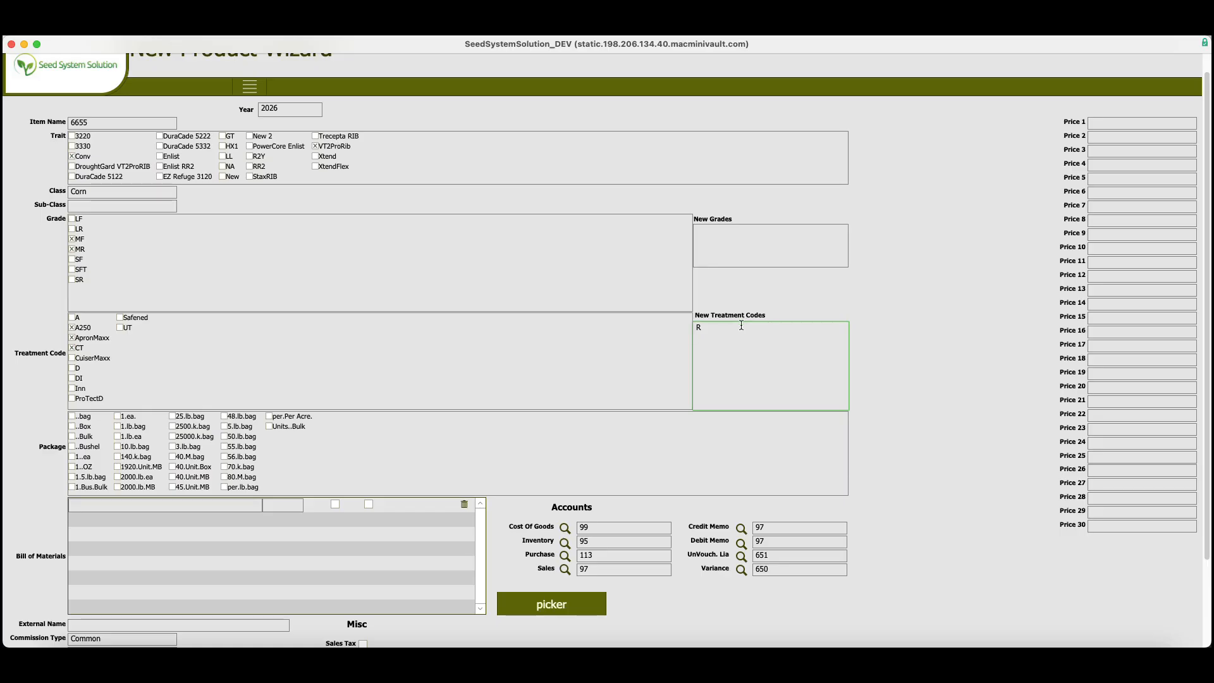
pyautogui.press('Return')
pyautogui.write('R')
pyautogui.write('L')
pyautogui.moveTo(719, 334); pyautogui.dragTo(672, 314)
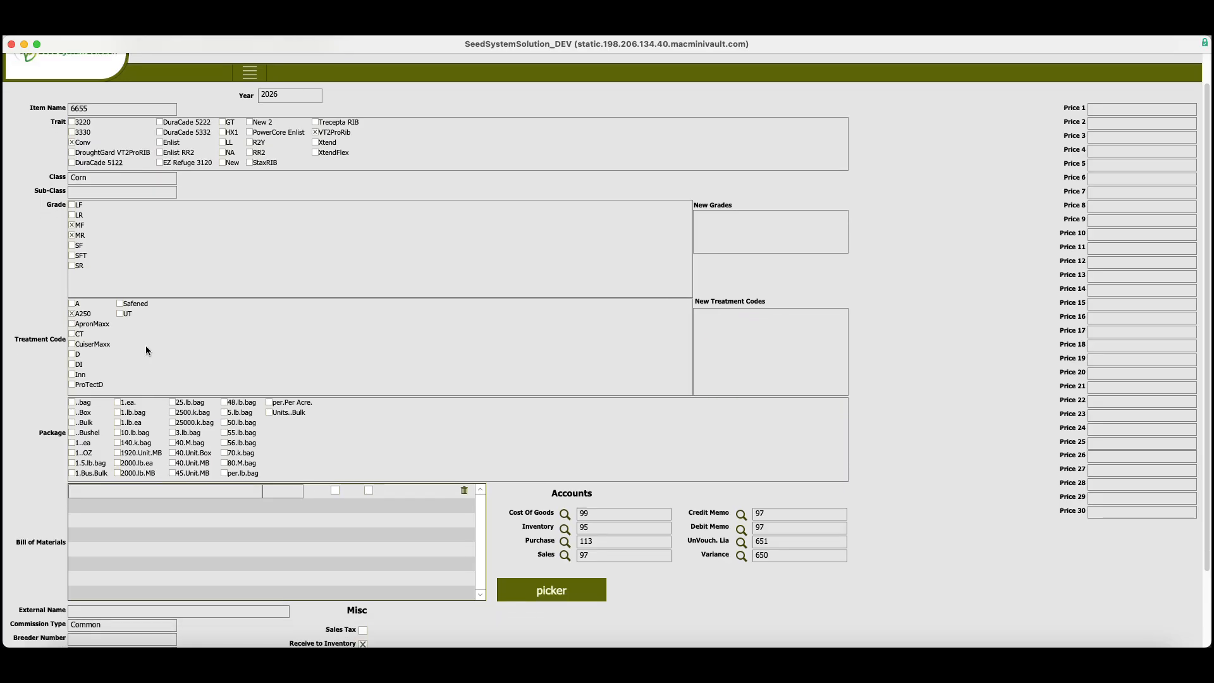
# Select the package types 40.Unit.Box, 40.Unit.MB and 80.M.bag.
pyautogui.scroll(-4, 146, 348)
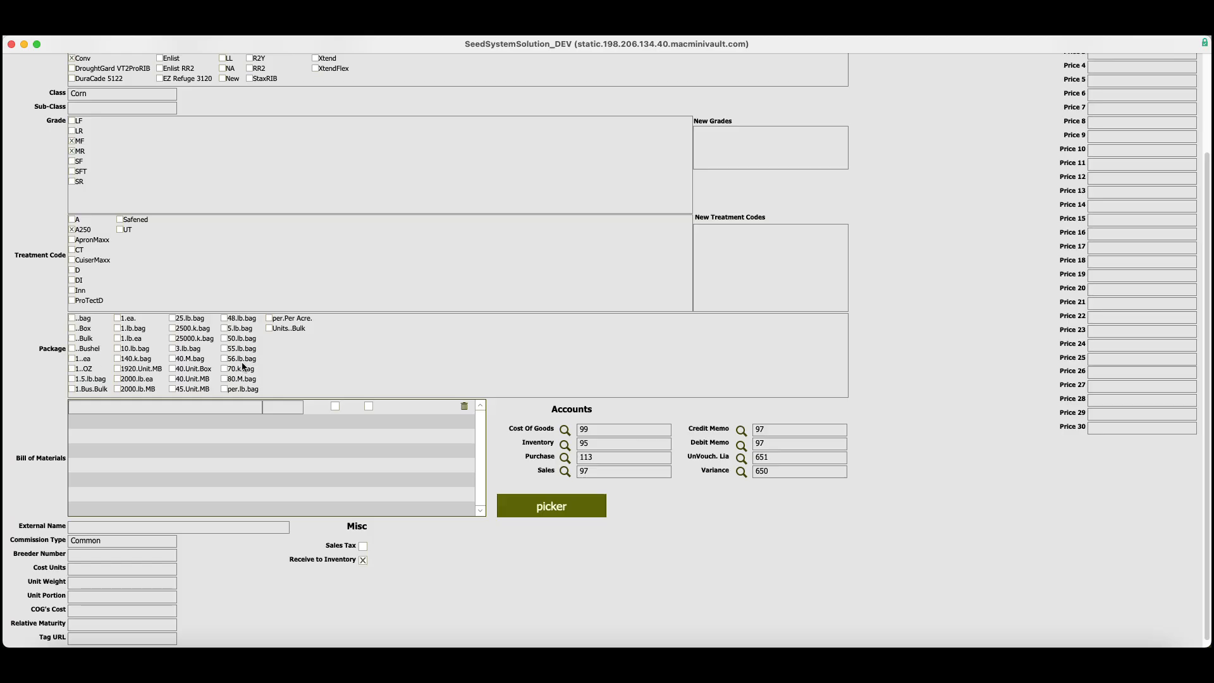
pyautogui.scroll(-1, 243, 388)
pyautogui.scroll(3, 120, 117)
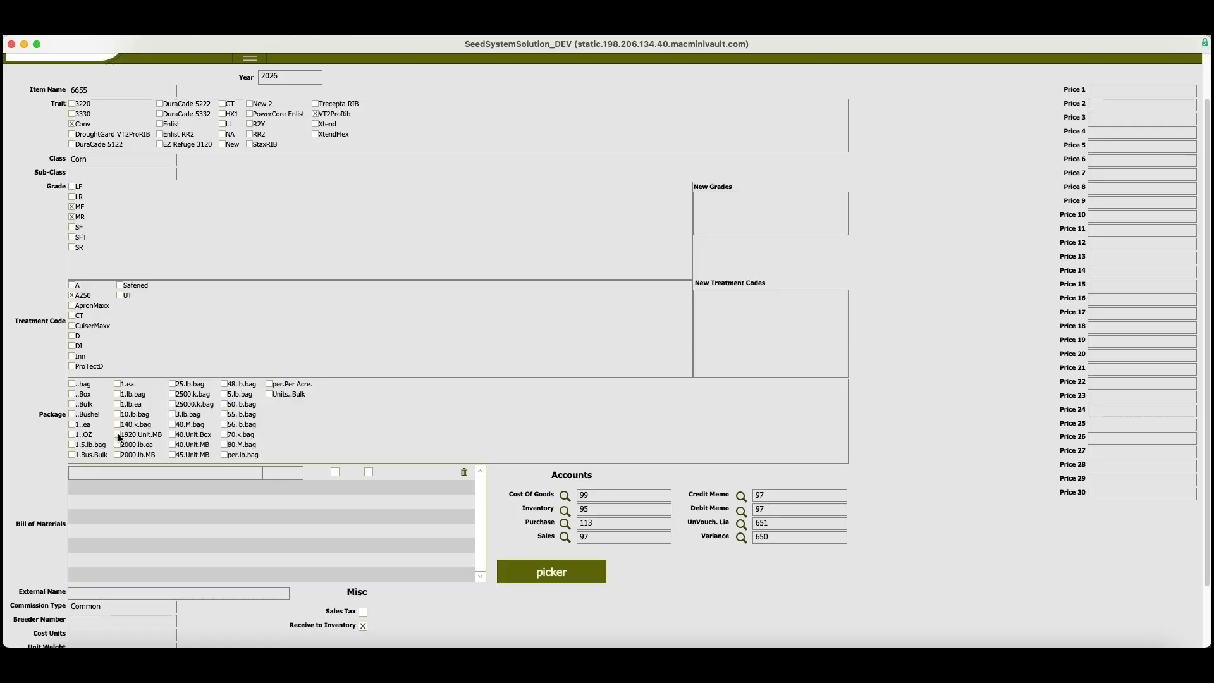
pyautogui.click(172, 435)
pyautogui.click(173, 446)
pyautogui.click(224, 445)
pyautogui.scroll(-3, 194, 461)
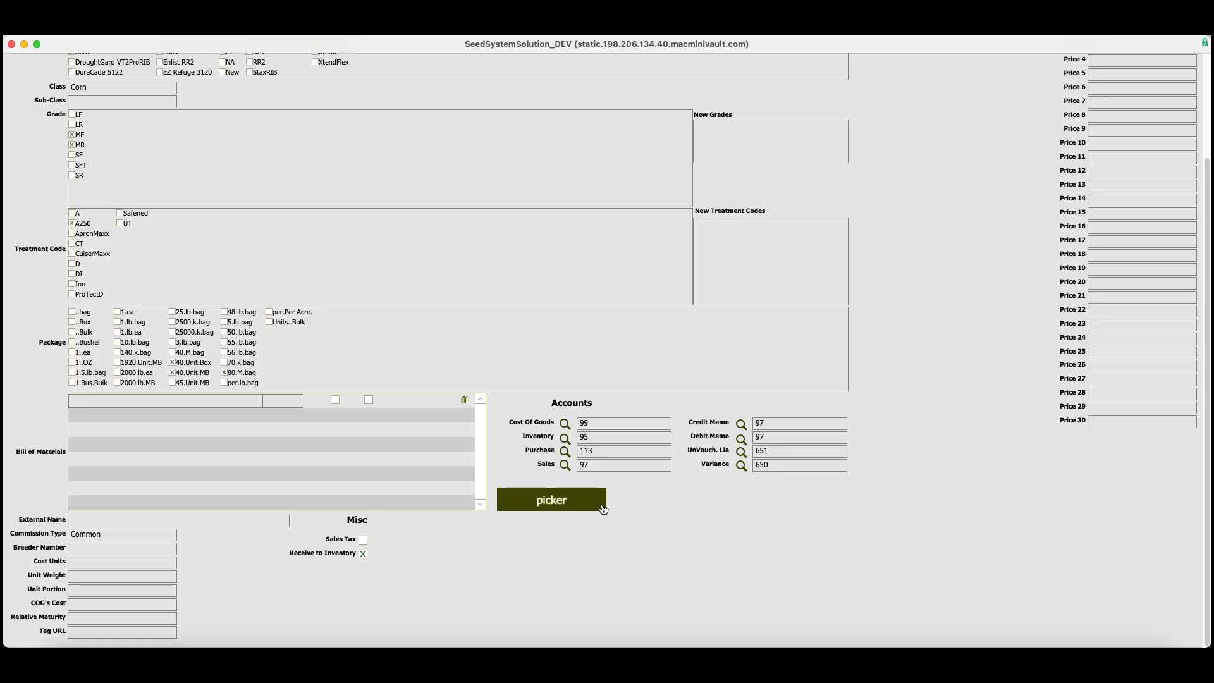
pyautogui.click(562, 503)
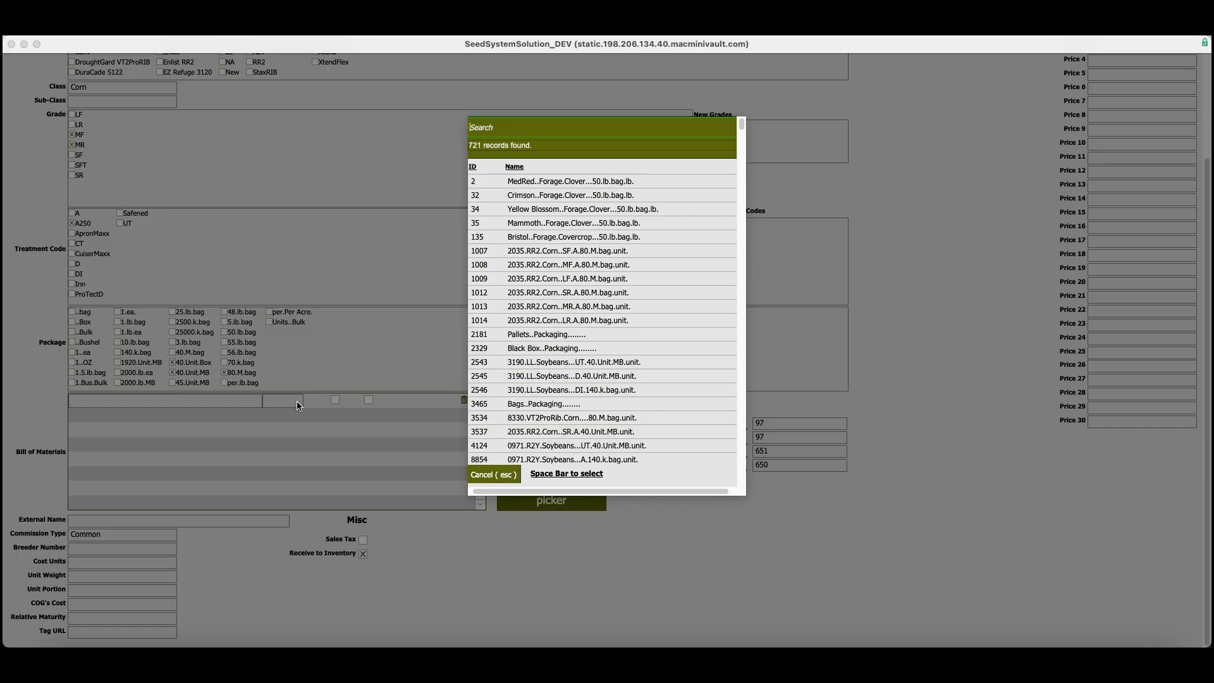
pyautogui.click(508, 476)
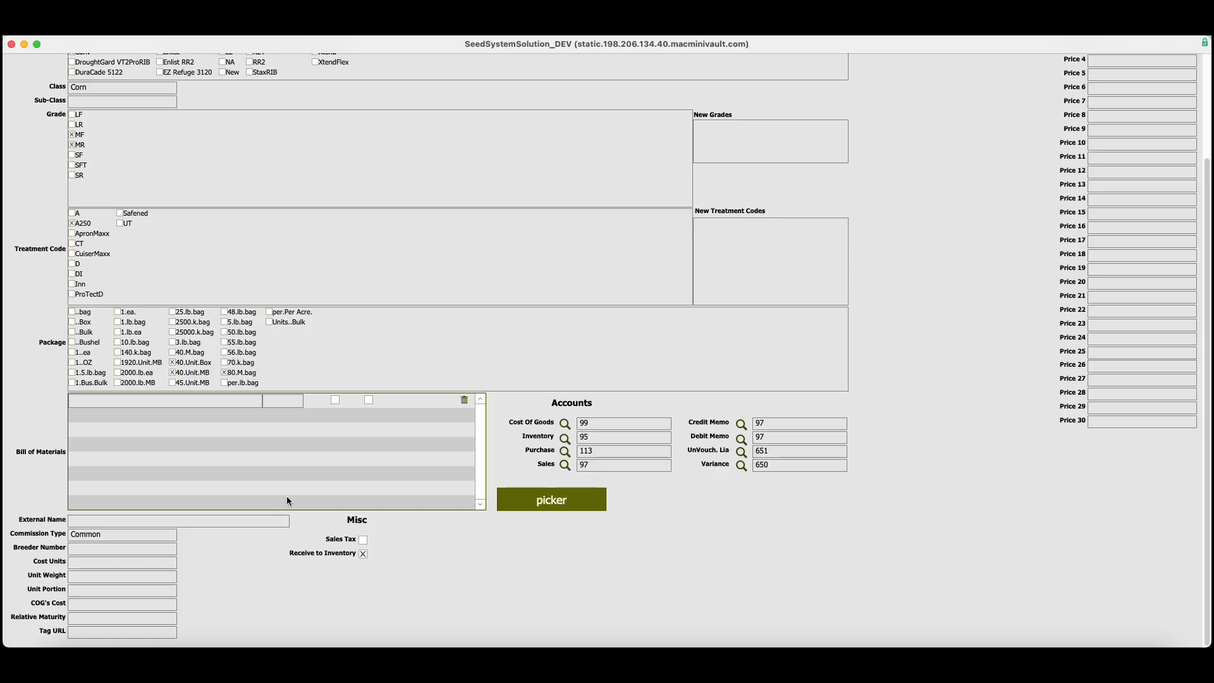
# Examine the optional product fields from External Name and Commission Type through Breeder Number, Cost Units, Unit Weight, Unit Portion, COG's Cost and Relative Maturity.
pyautogui.click(88, 522)
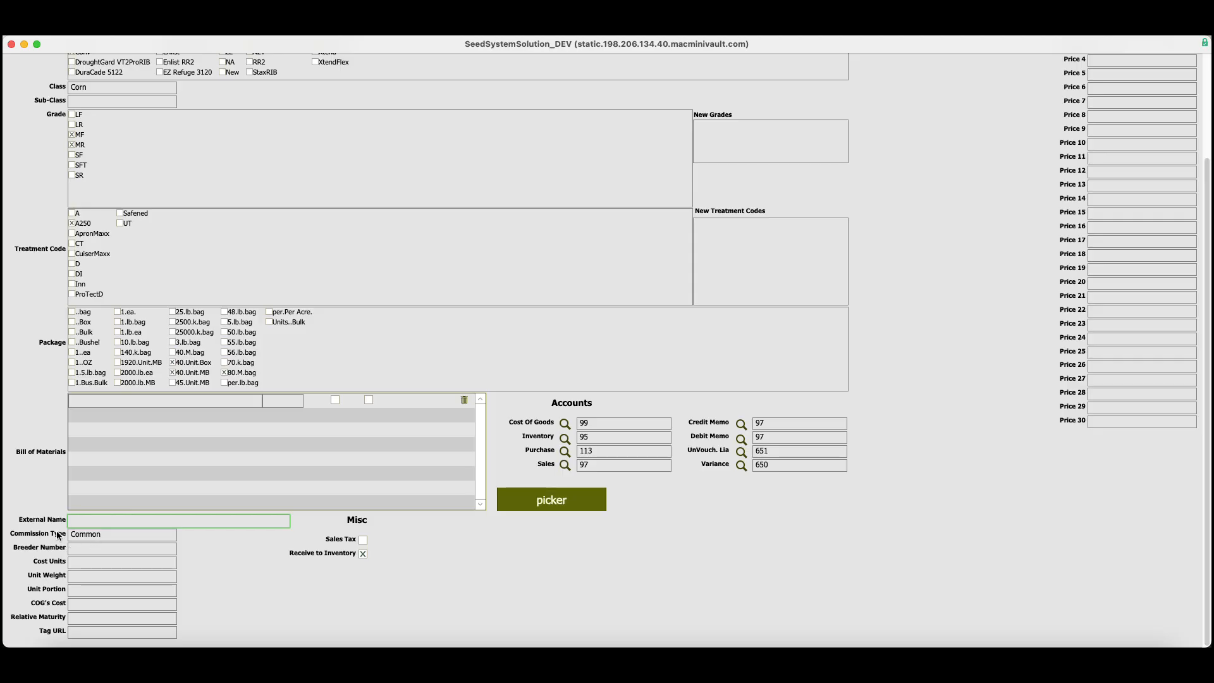
pyautogui.click(114, 536)
pyautogui.click(188, 554)
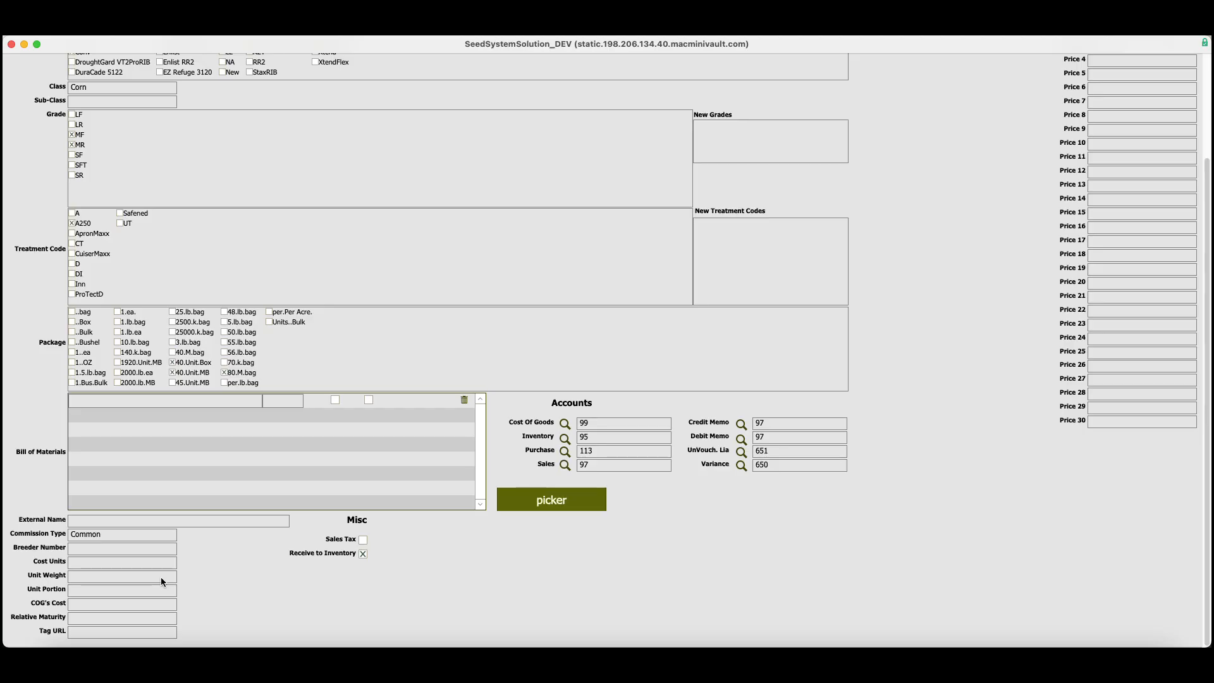
pyautogui.click(139, 552)
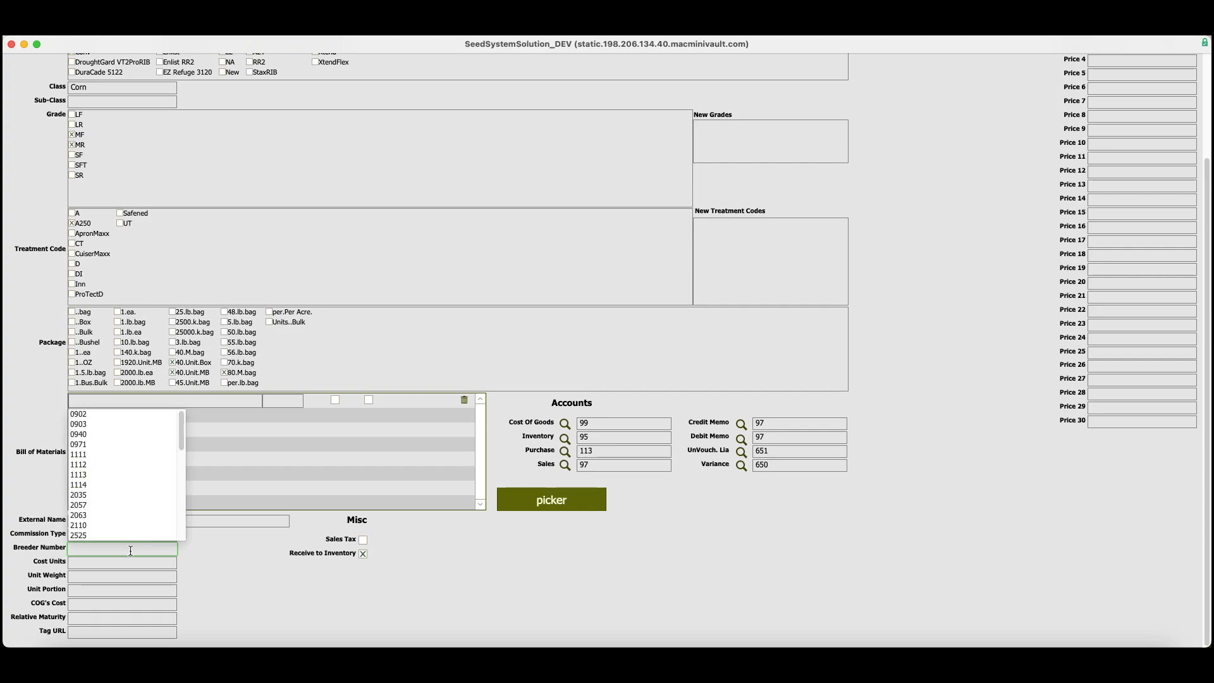
pyautogui.click(97, 564)
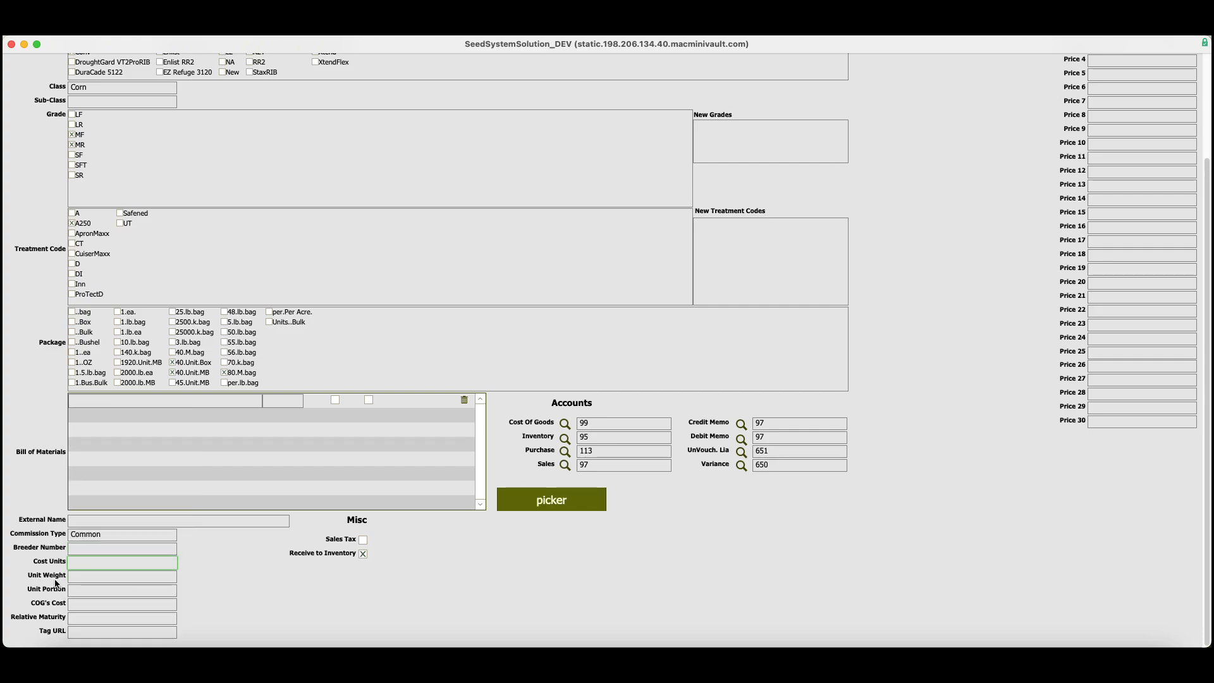
pyautogui.click(83, 579)
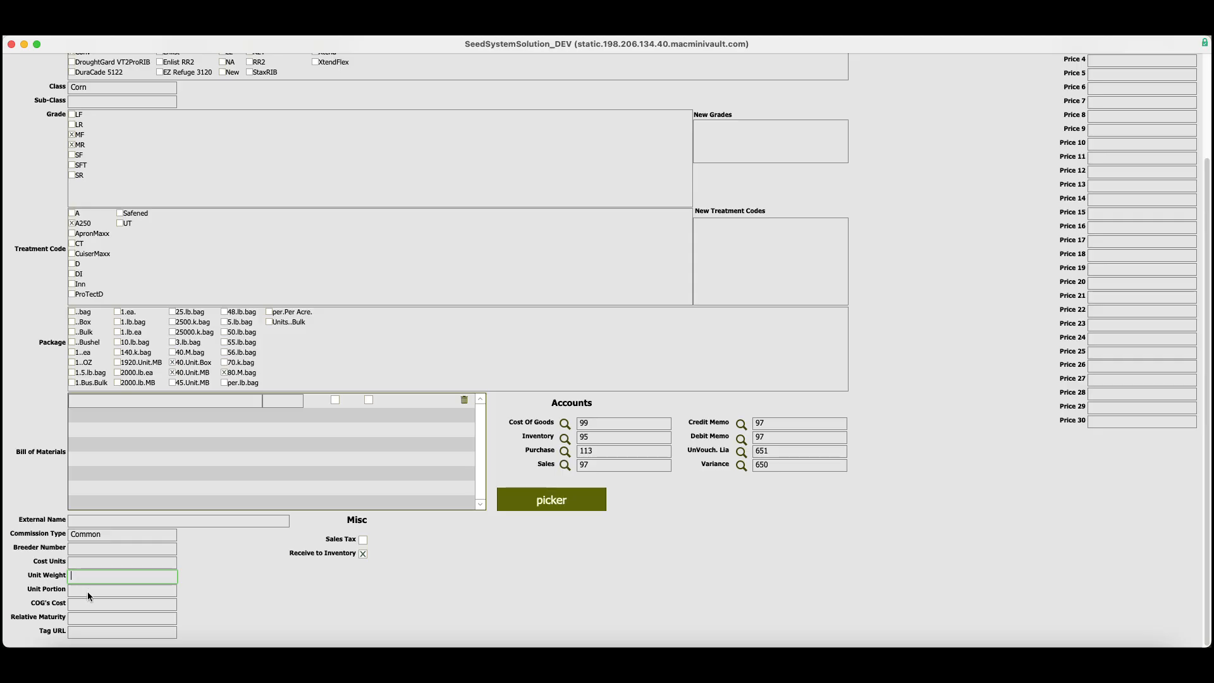
pyautogui.click(96, 592)
pyautogui.click(99, 608)
pyautogui.click(90, 620)
# Finish the wizard to create the 6655 corn products from the selected traits, grades, treatment and packages.
pyautogui.scroll(5, 366, 560)
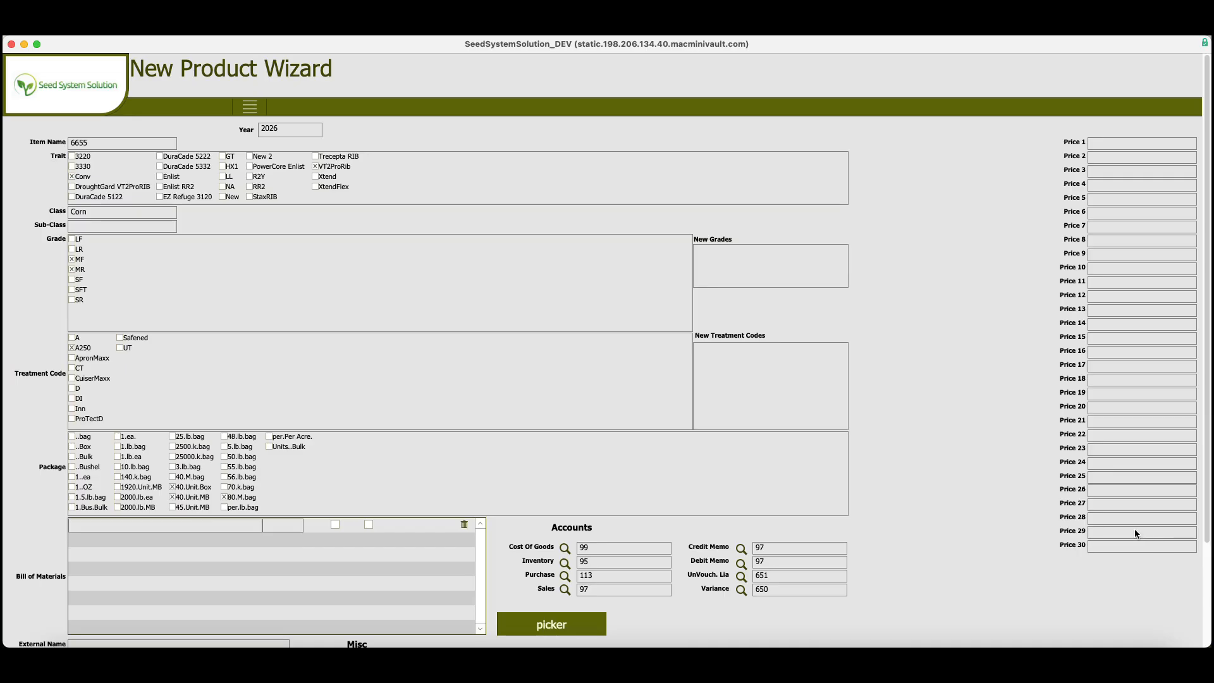
pyautogui.click(249, 107)
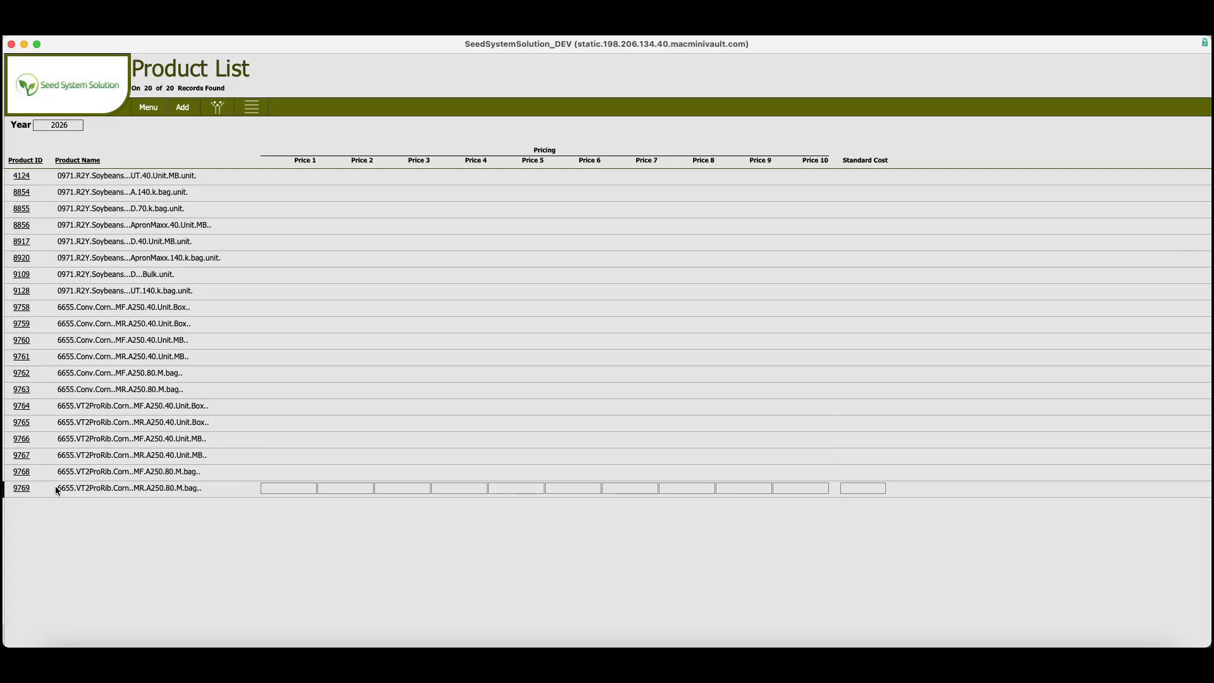
# Set the cost units of product 9766, the 6655 VT2ProRib MF A250 40 Unit MB, to unit and save the record.
pyautogui.click(23, 441)
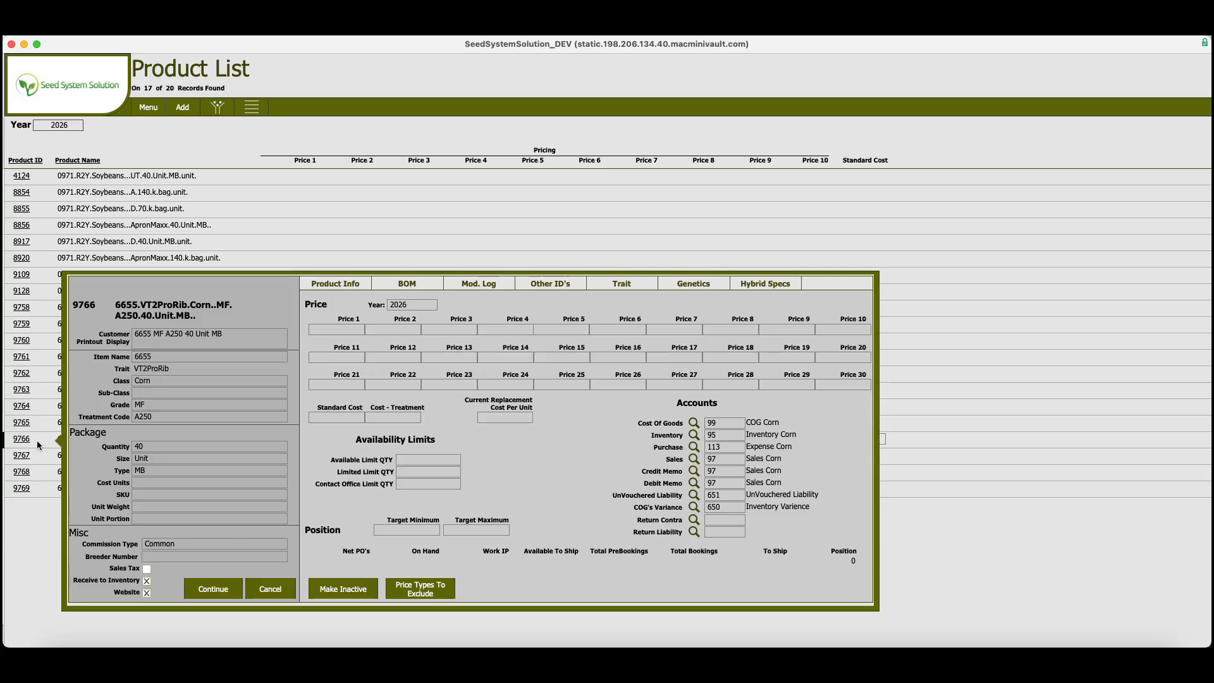
pyautogui.click(153, 485)
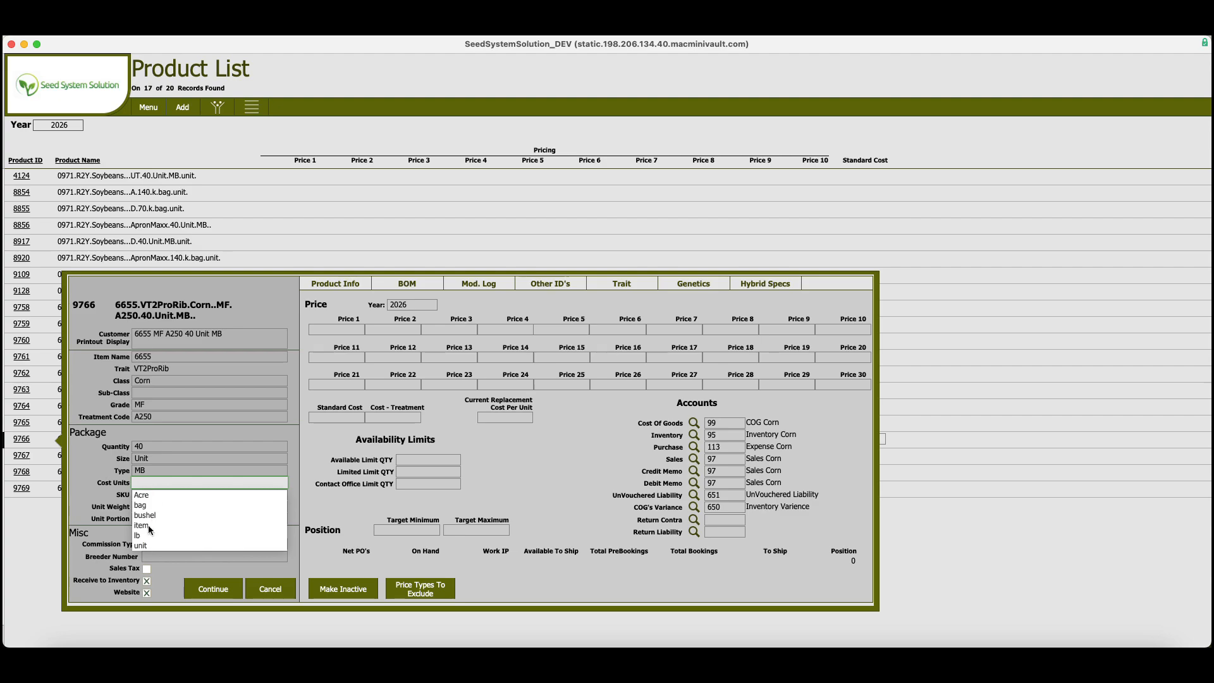
pyautogui.click(140, 546)
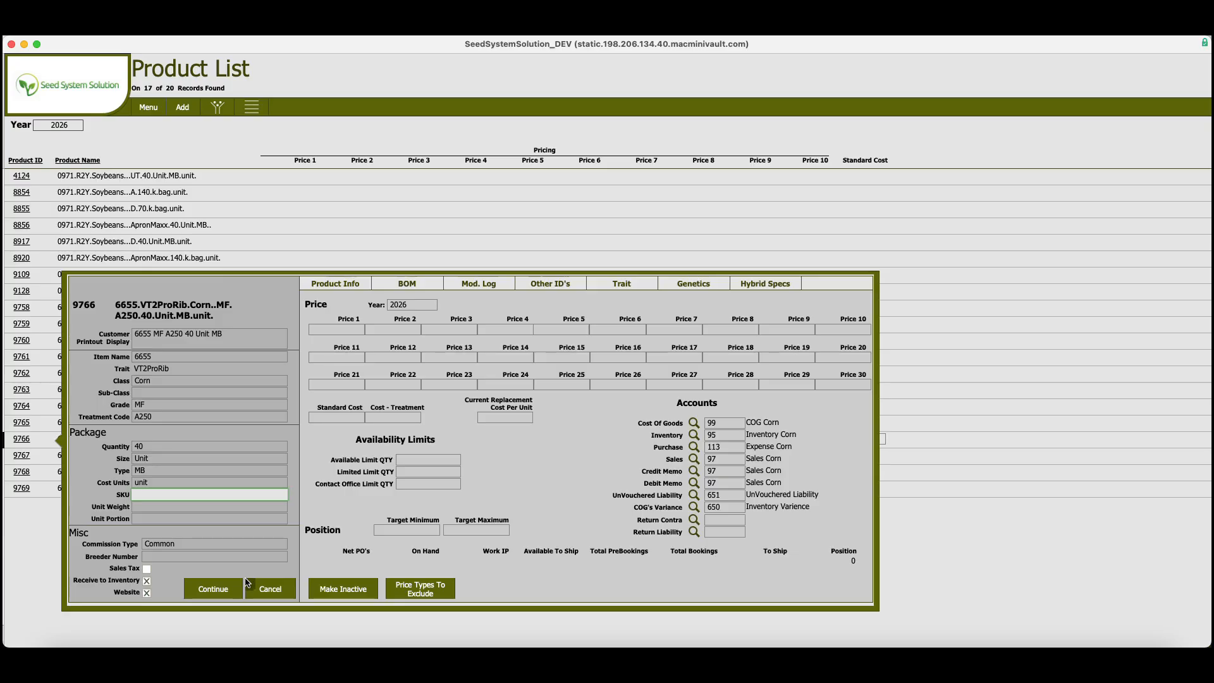
pyautogui.click(204, 593)
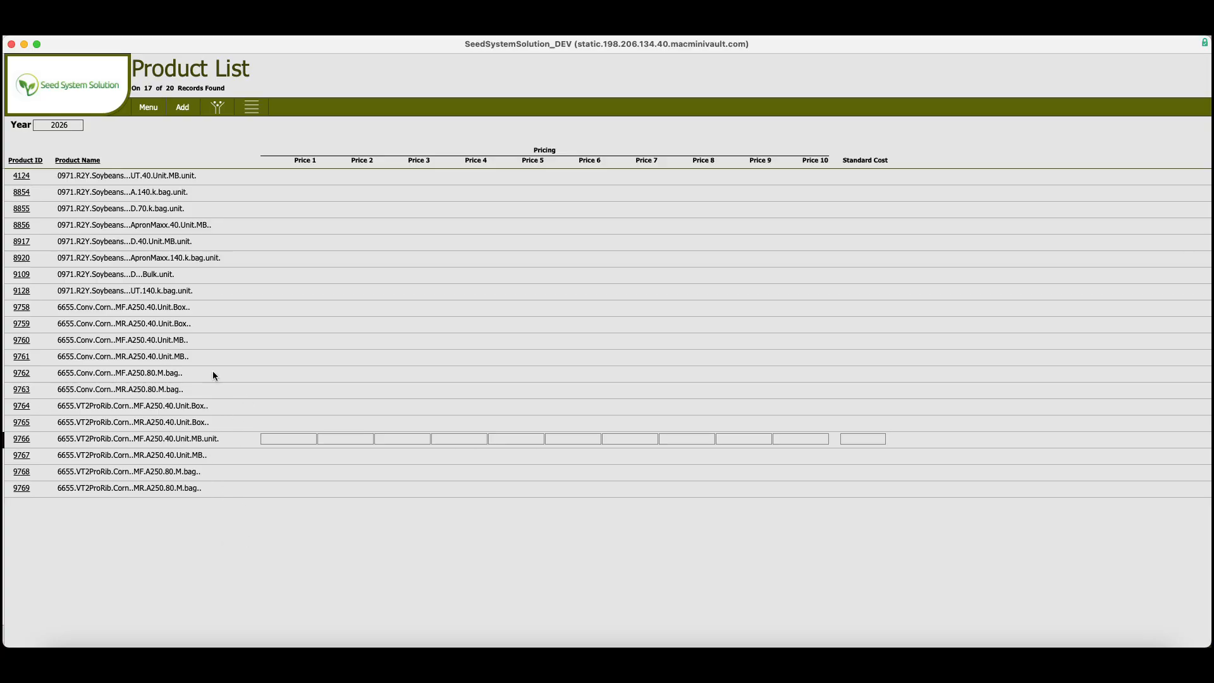
# Open a blank Product Wizard form for 2026, view its fields and return to the product list.
pyautogui.click(247, 111)
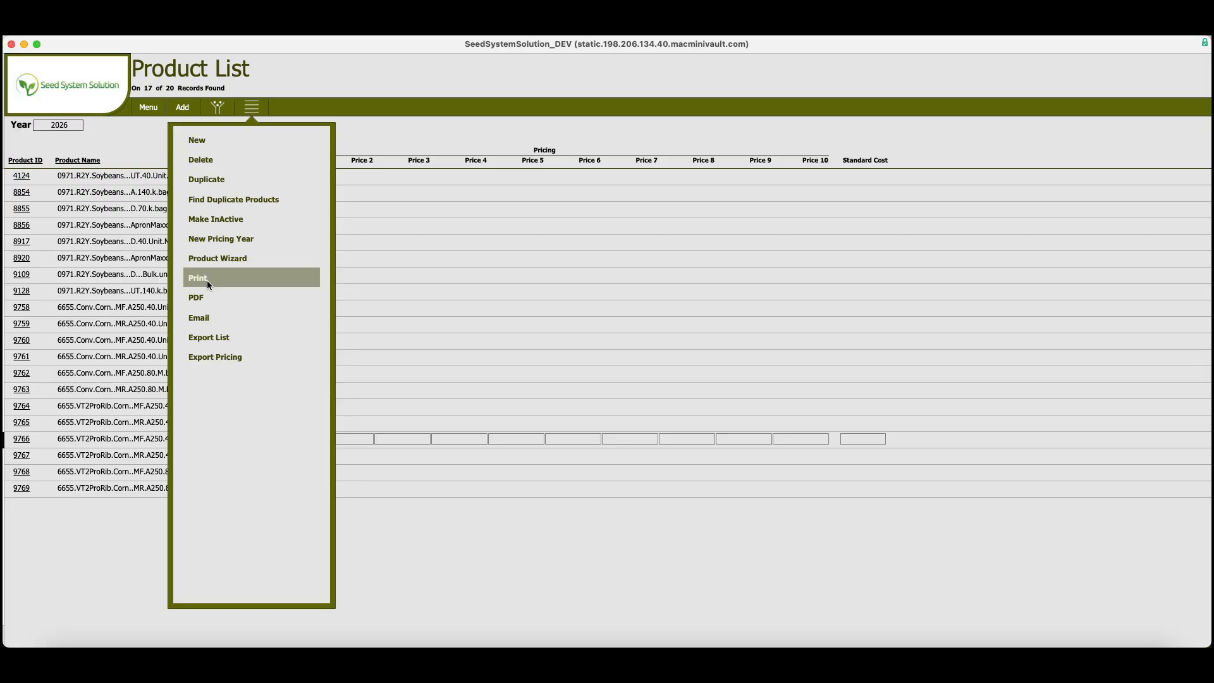
pyautogui.click(218, 258)
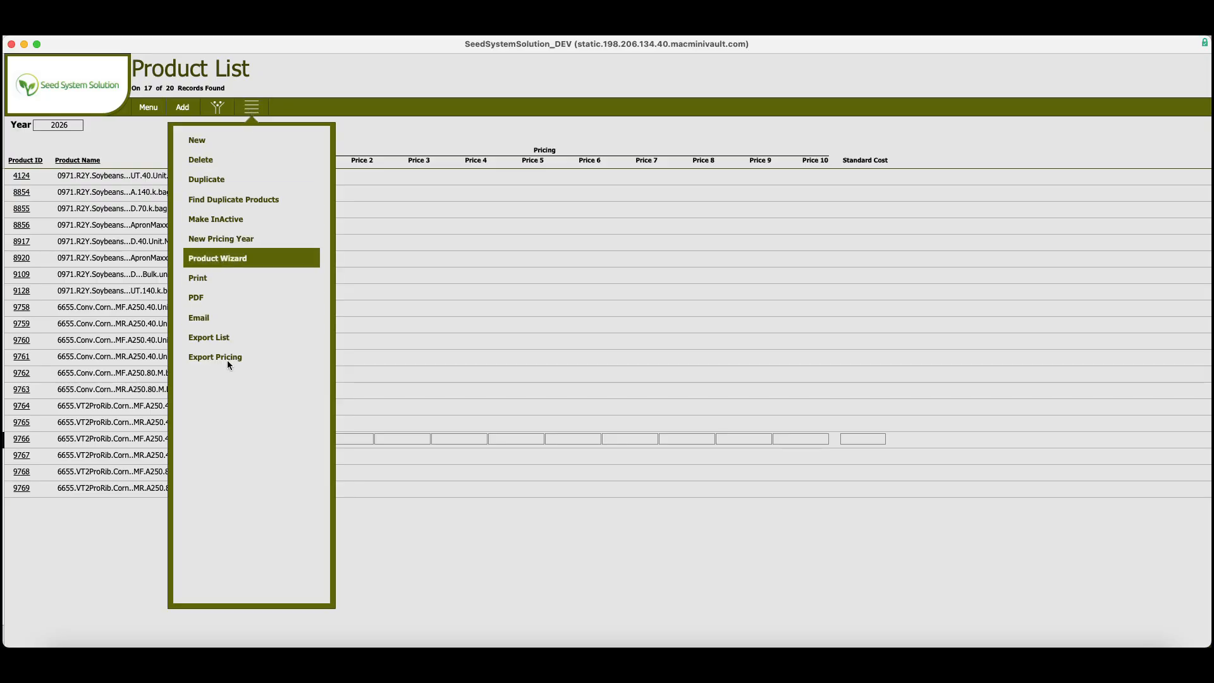
pyautogui.scroll(-1, 162, 202)
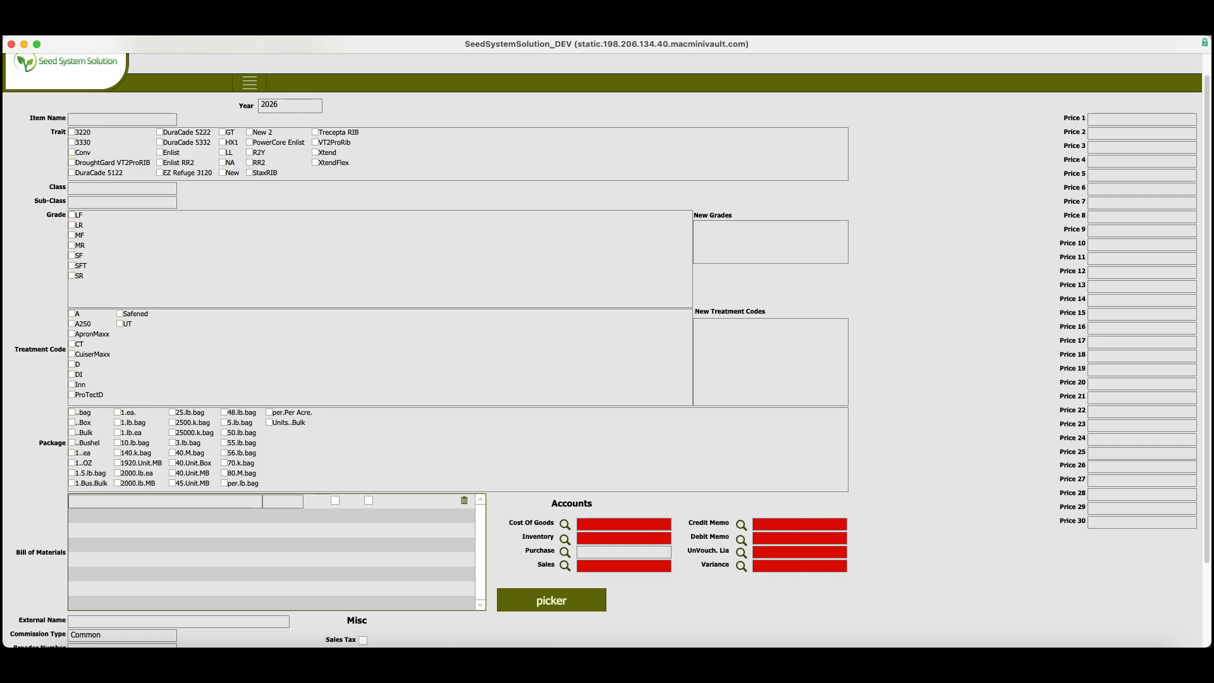
pyautogui.click(89, 71)
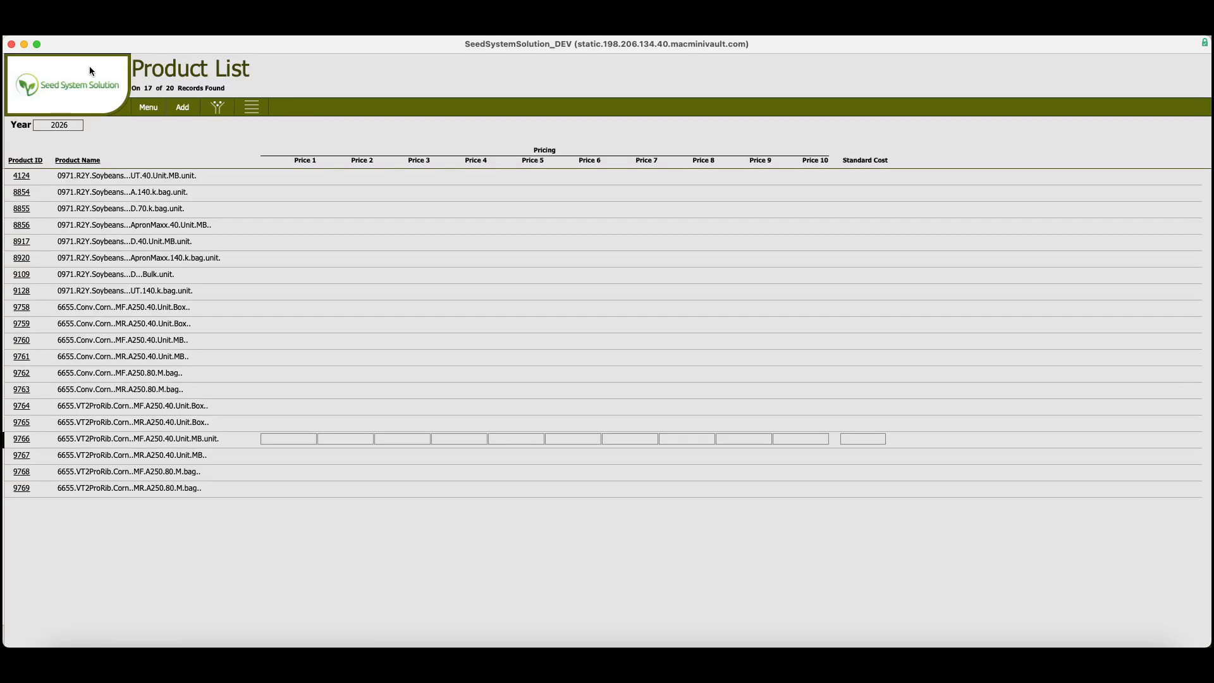